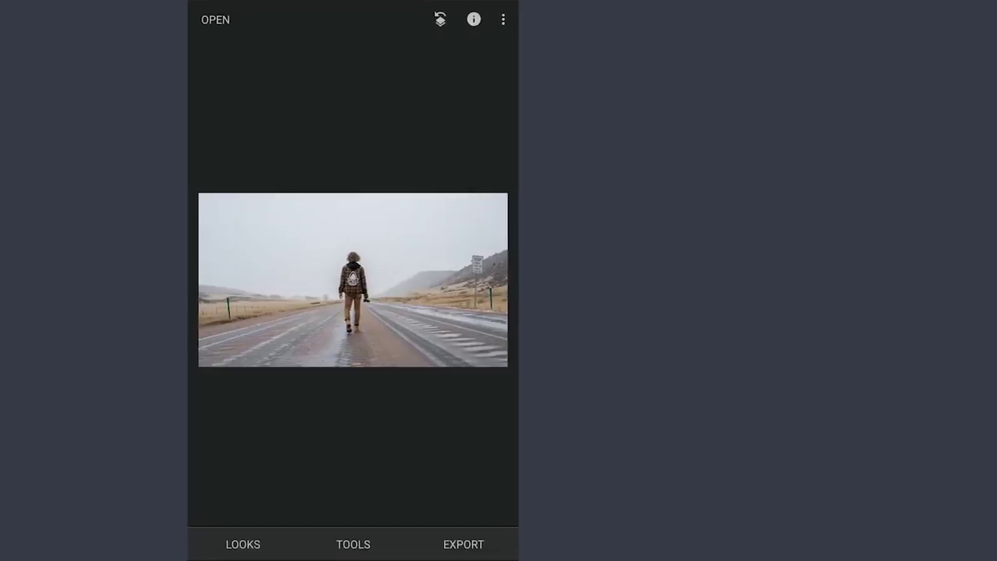
# Step: Crop the road photo to a 5:4 aspect ratio and apply the crop
pyautogui.click(353, 544)
pyautogui.click(486, 194)
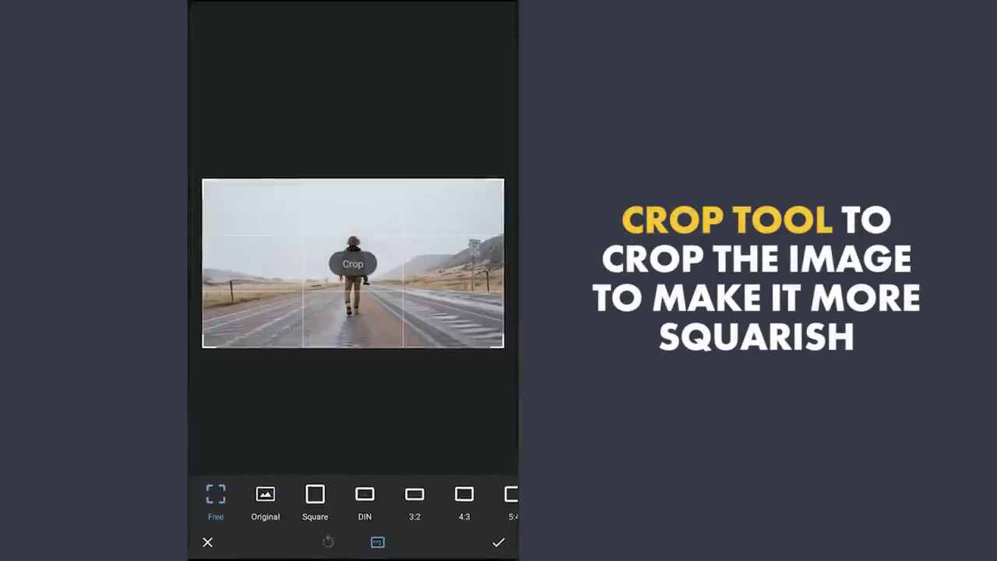
pyautogui.moveTo(343, 498); pyautogui.dragTo(268, 500)
pyautogui.click(382, 500)
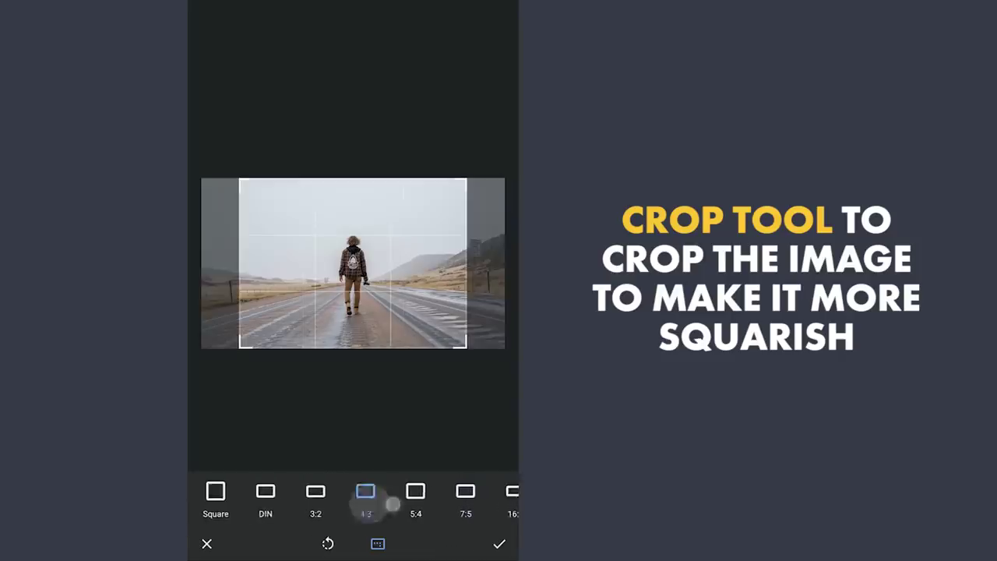
pyautogui.click(421, 503)
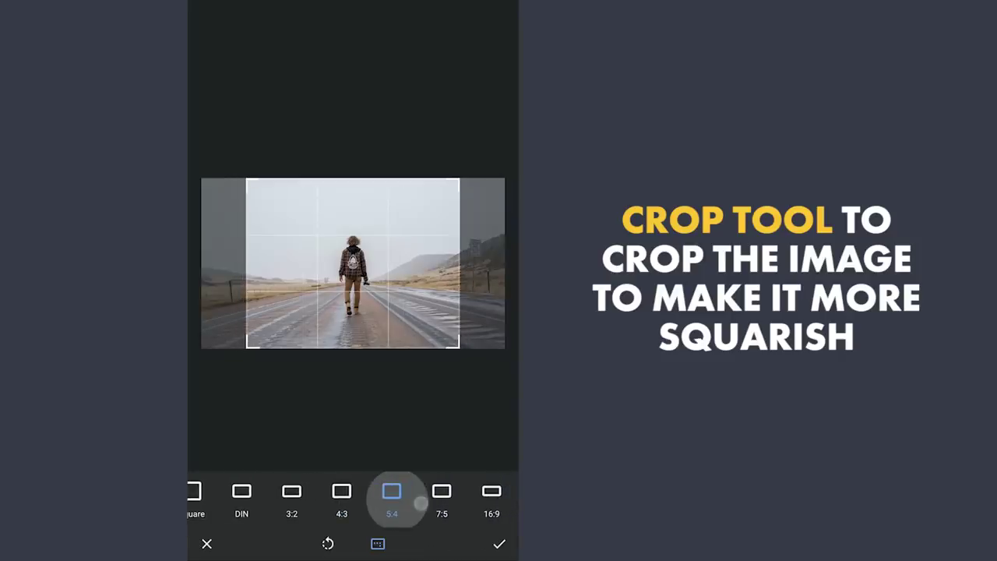
pyautogui.click(499, 544)
# Step: In Tune Image set Shadows +62, Highlights -30 and Saturation +18, then apply
pyautogui.click(369, 545)
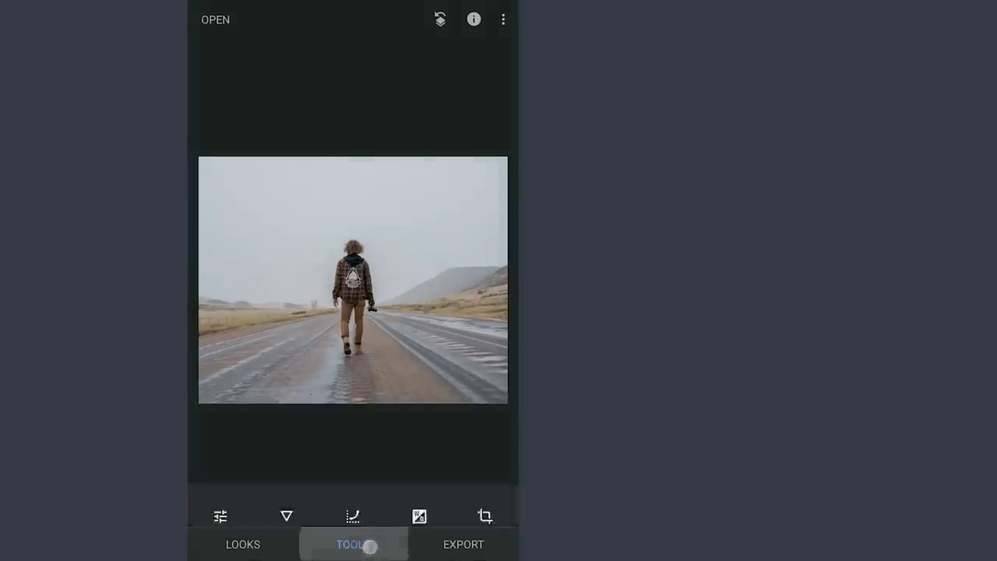
pyautogui.click(218, 196)
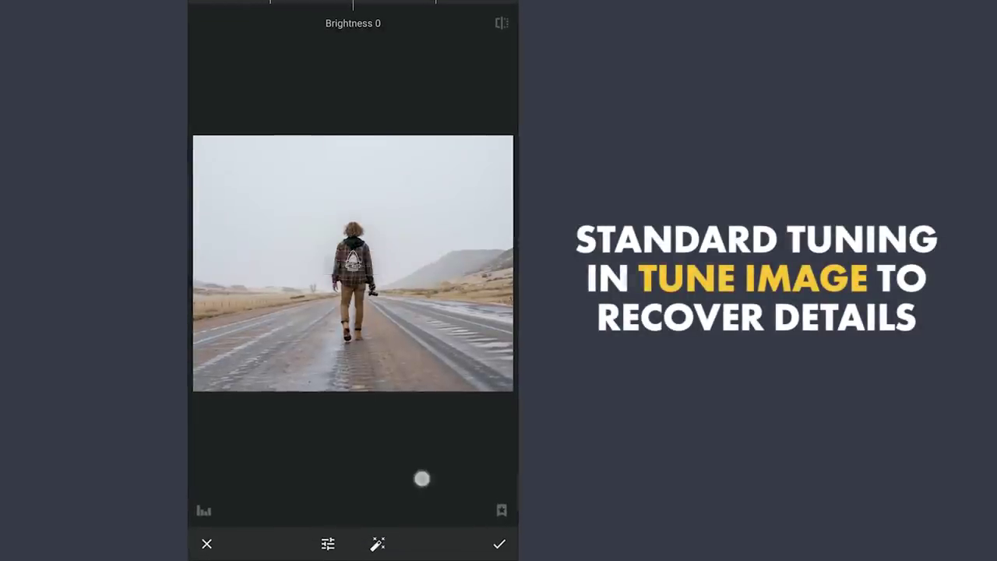
pyautogui.moveTo(421, 478); pyautogui.dragTo(426, 316)
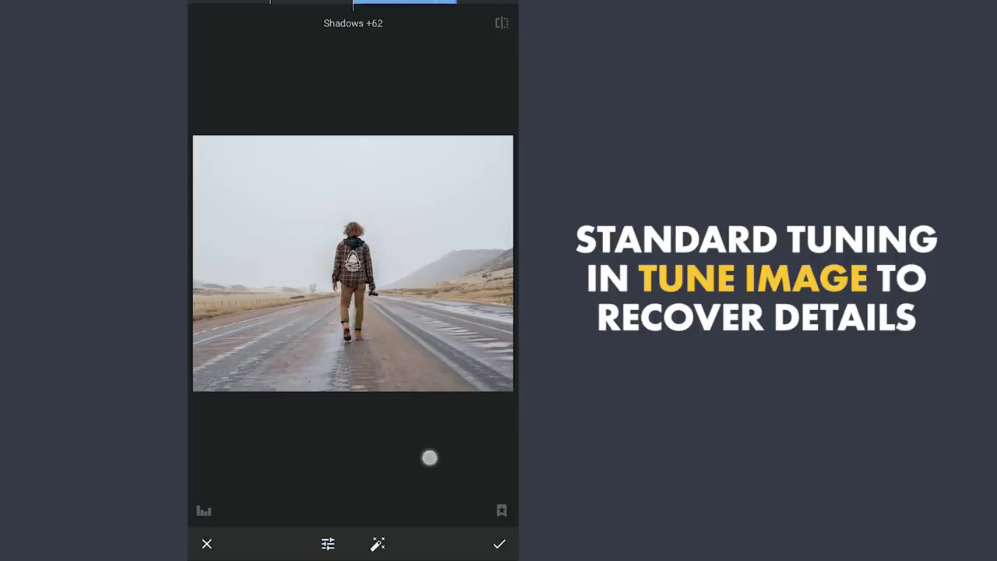
pyautogui.moveTo(429, 457)
pyautogui.mouseDown()
pyautogui.moveTo(439, 447)
pyautogui.moveTo(439, 491)
pyautogui.moveTo(443, 469)
pyautogui.mouseUp()
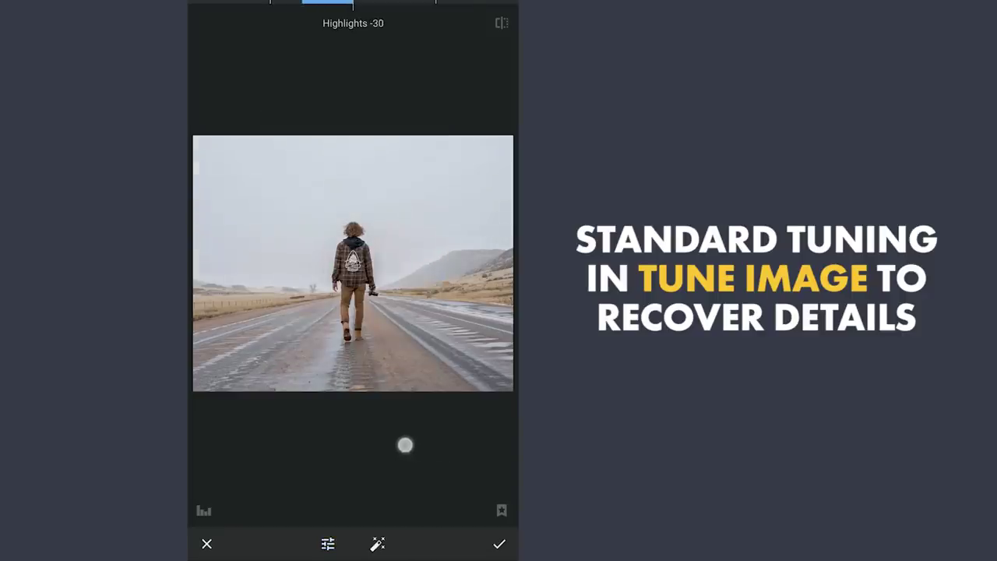
pyautogui.moveTo(413, 446)
pyautogui.mouseDown()
pyautogui.moveTo(431, 447)
pyautogui.moveTo(434, 550)
pyautogui.mouseUp()
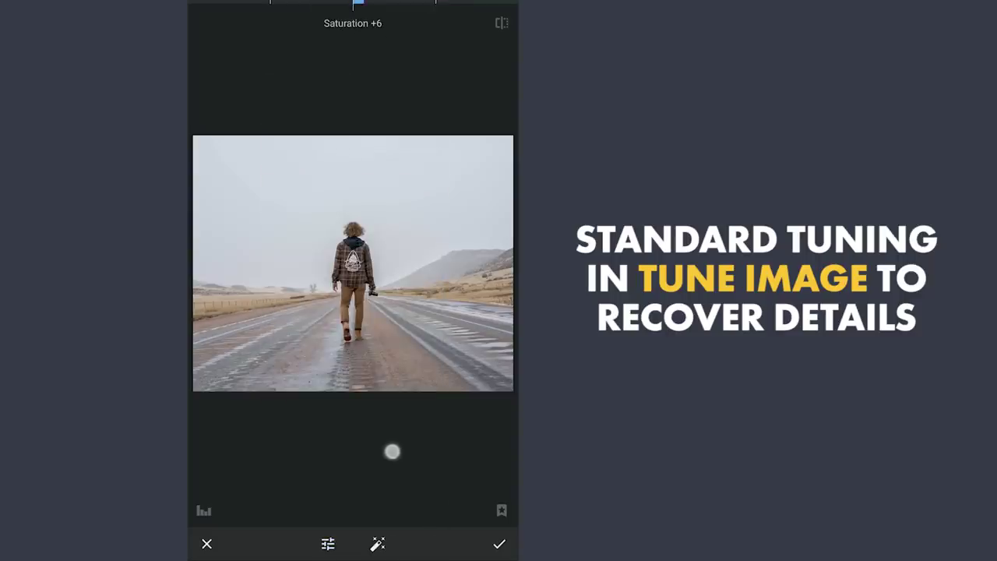
pyautogui.moveTo(499, 21); pyautogui.dragTo(499, 21)
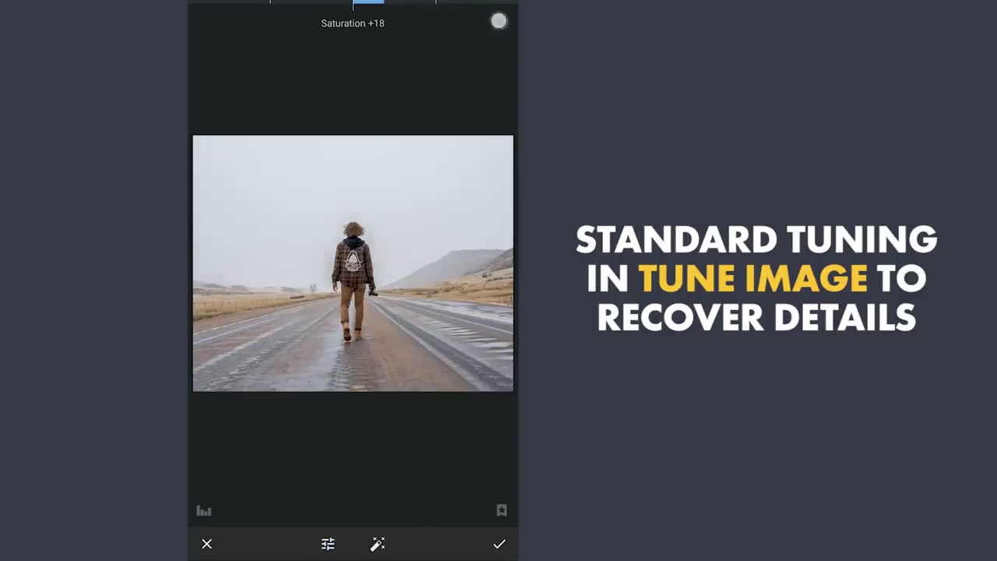
pyautogui.click(499, 544)
# Step: Open the Vintage filter and choose the dark style 12
pyautogui.click(353, 543)
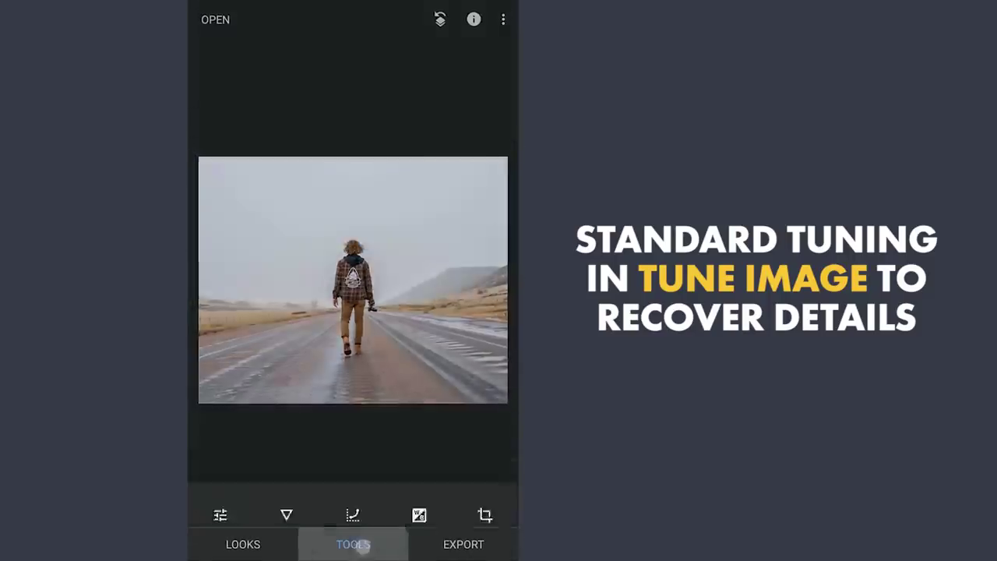
pyautogui.click(220, 367)
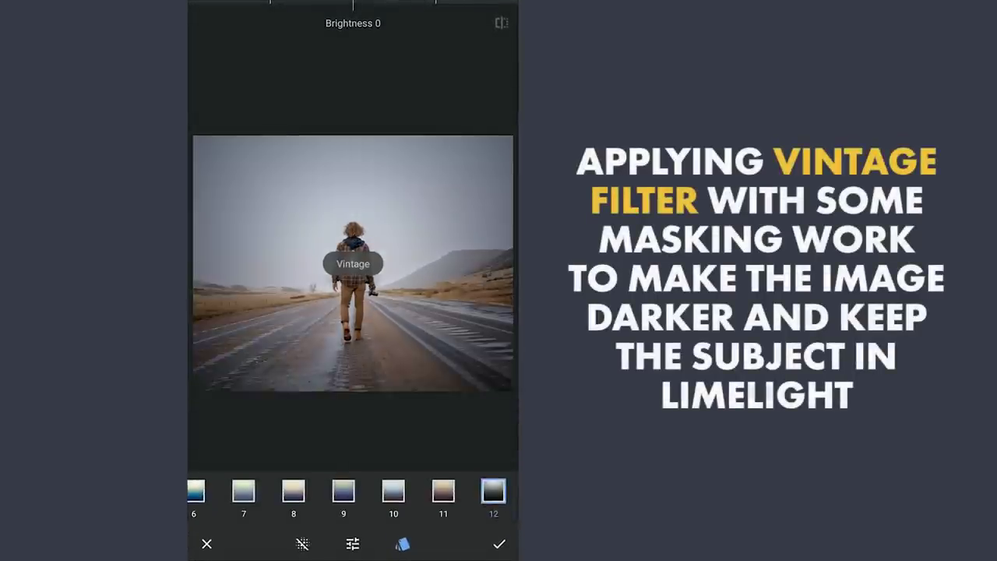
pyautogui.click(440, 490)
pyautogui.click(490, 490)
pyautogui.click(401, 544)
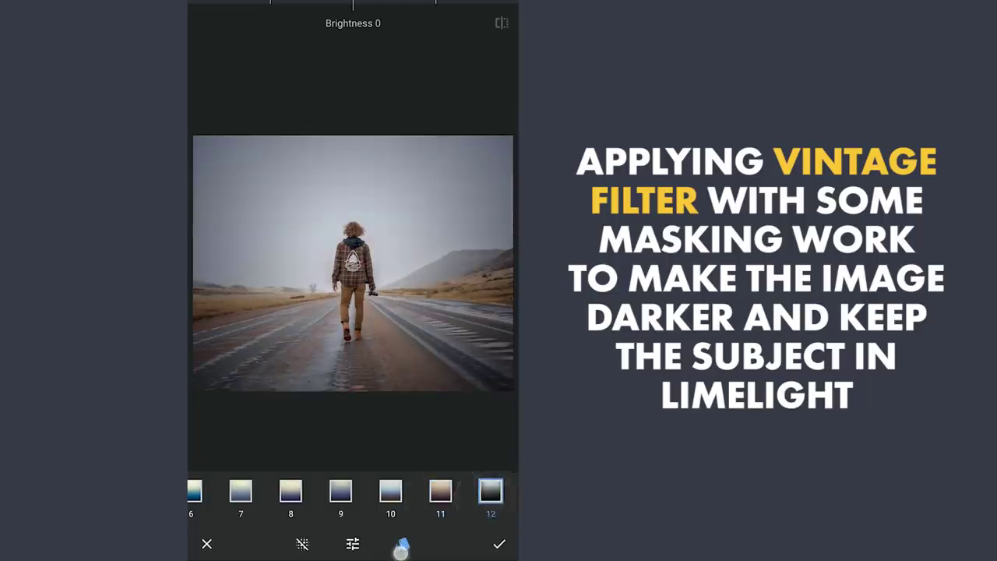
# Step: Set Vintage Style Strength and Vignette Strength to +100 and apply the filter
pyautogui.moveTo(416, 434); pyautogui.dragTo(420, 395)
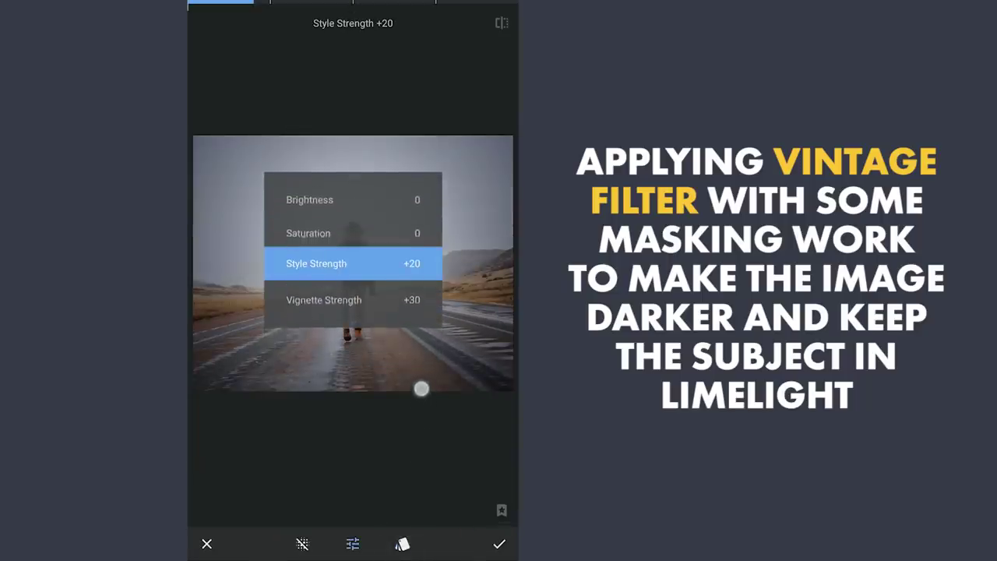
pyautogui.moveTo(296, 459); pyautogui.dragTo(487, 450)
pyautogui.moveTo(407, 476); pyautogui.dragTo(408, 412)
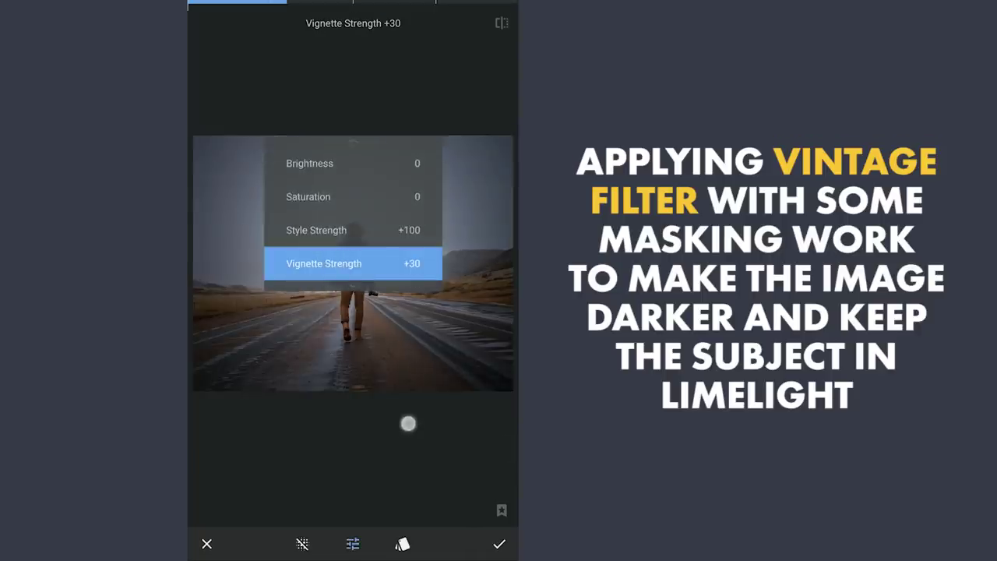
pyautogui.moveTo(316, 451); pyautogui.dragTo(483, 448)
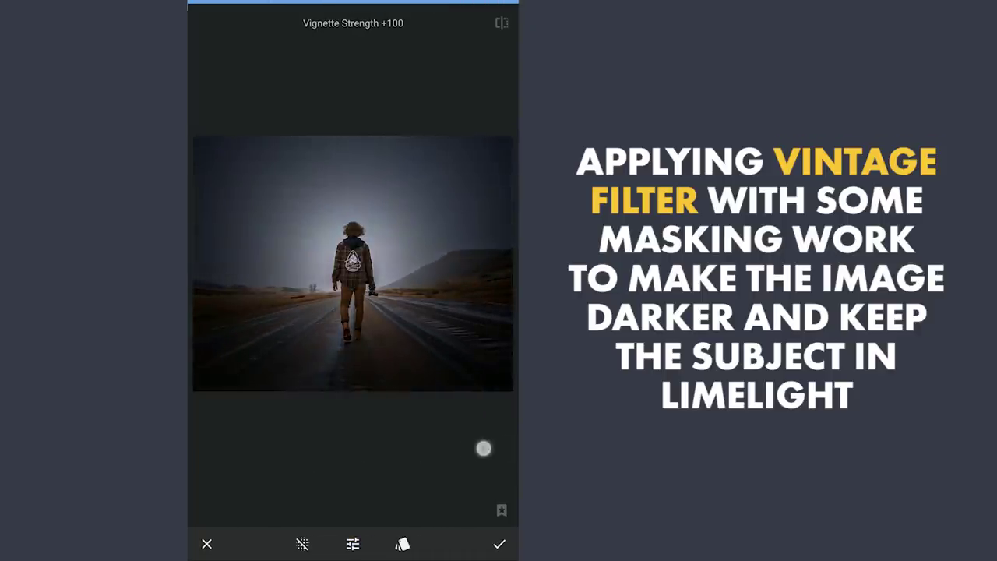
pyautogui.click(402, 543)
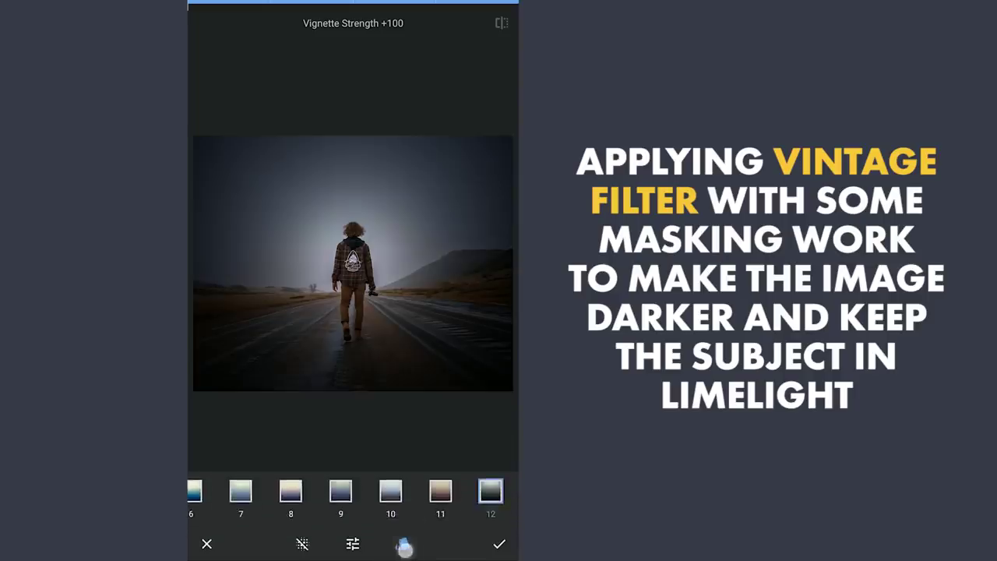
pyautogui.click(397, 542)
pyautogui.click(353, 545)
pyautogui.click(353, 545)
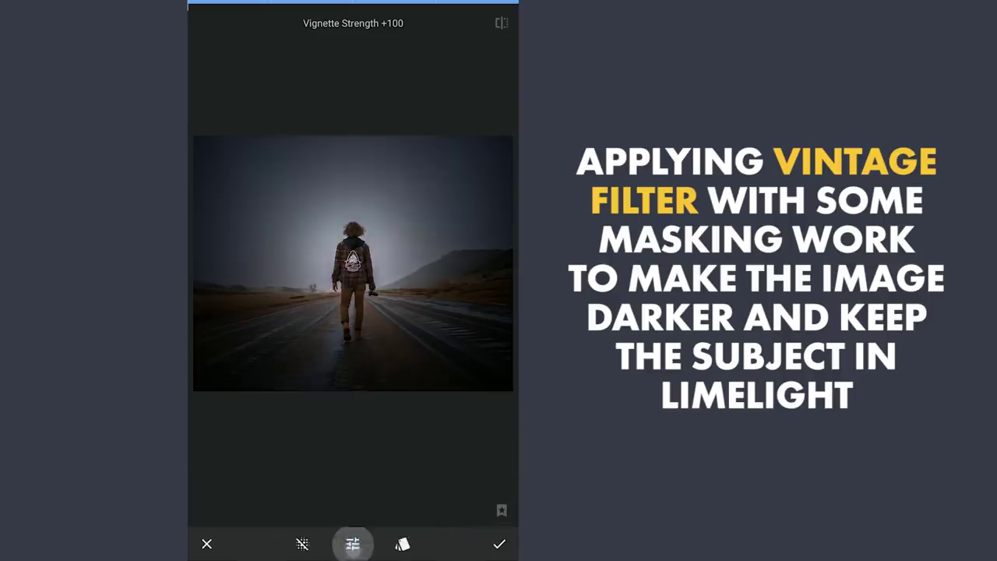
pyautogui.click(498, 544)
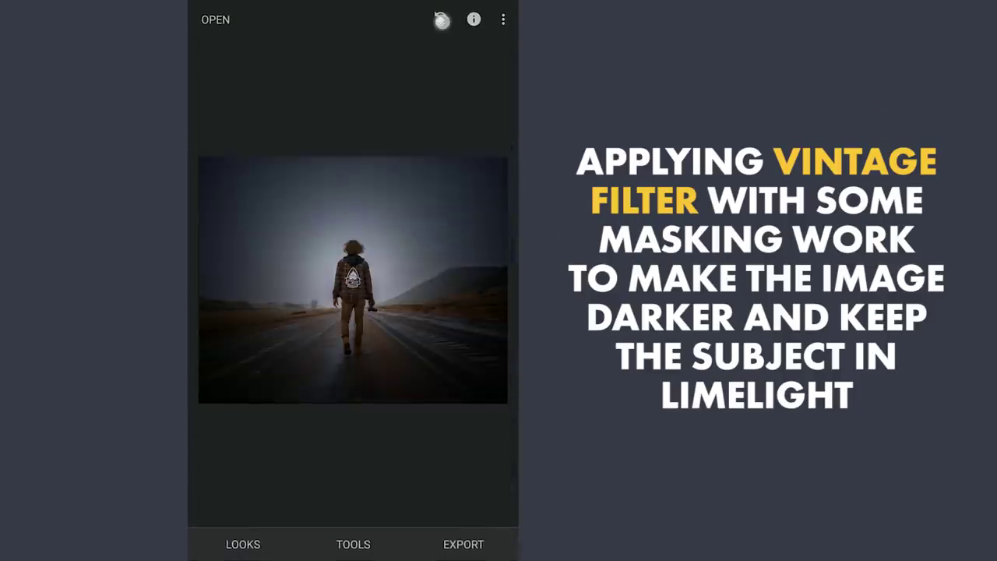
# Step: Open the Vintage edit's brush mask from the edit stack and invert it
pyautogui.click(442, 20)
pyautogui.click(222, 490)
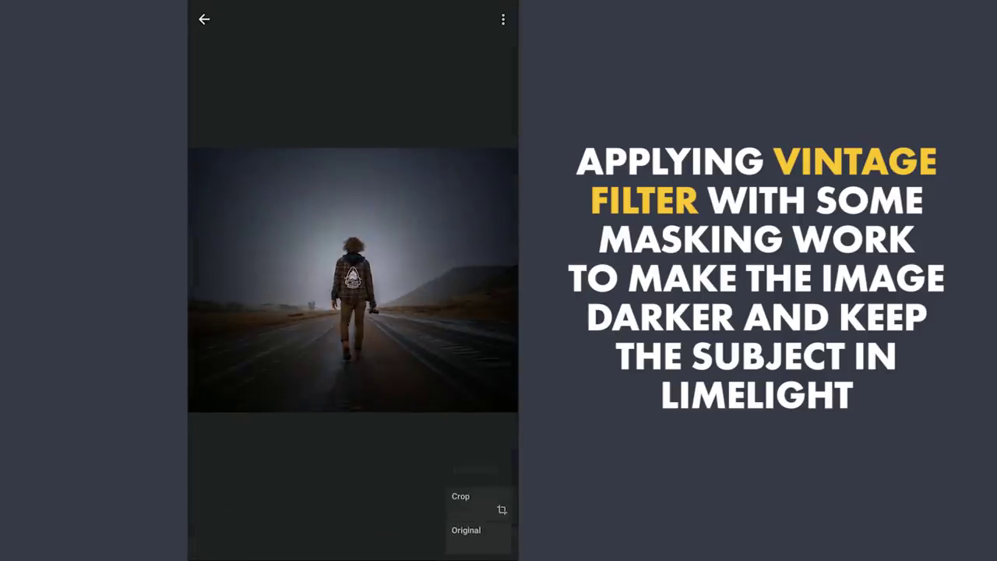
pyautogui.click(454, 438)
pyautogui.click(392, 433)
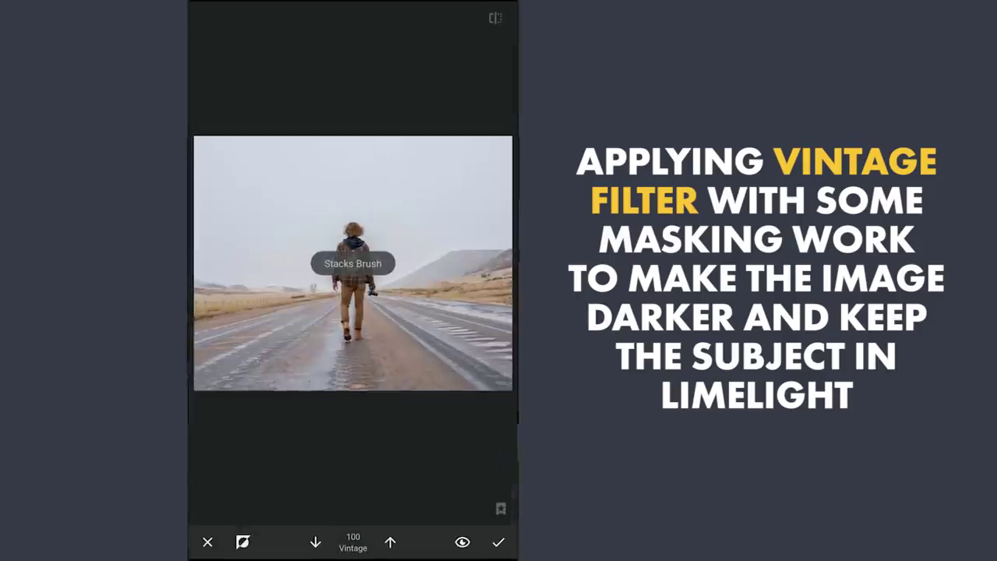
pyautogui.click(242, 543)
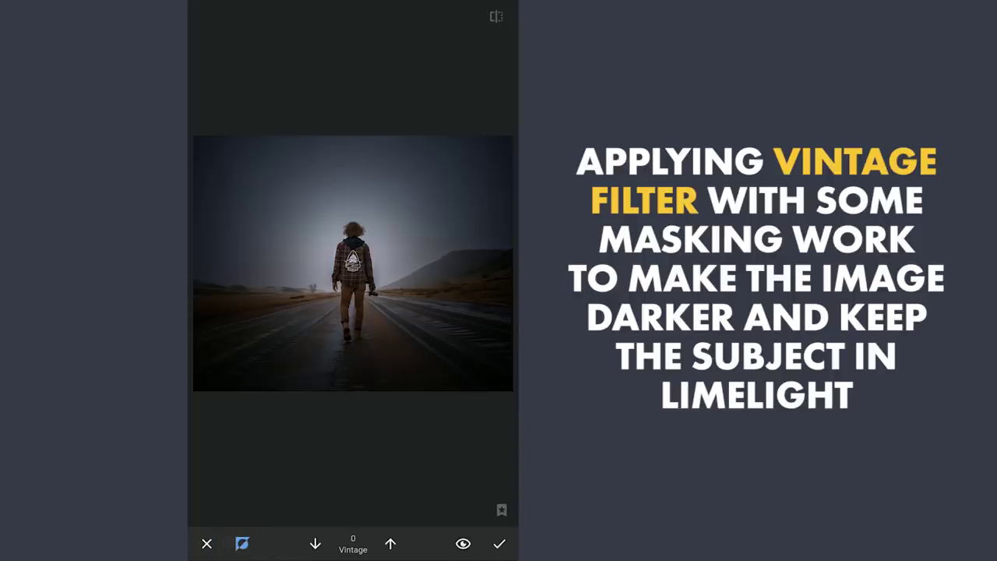
# Step: Brush the road on both sides of the man, then partly erase it
pyautogui.moveTo(354, 342)
pyautogui.mouseDown()
pyautogui.moveTo(470, 327)
pyautogui.moveTo(436, 330)
pyautogui.moveTo(497, 313)
pyautogui.mouseUp()
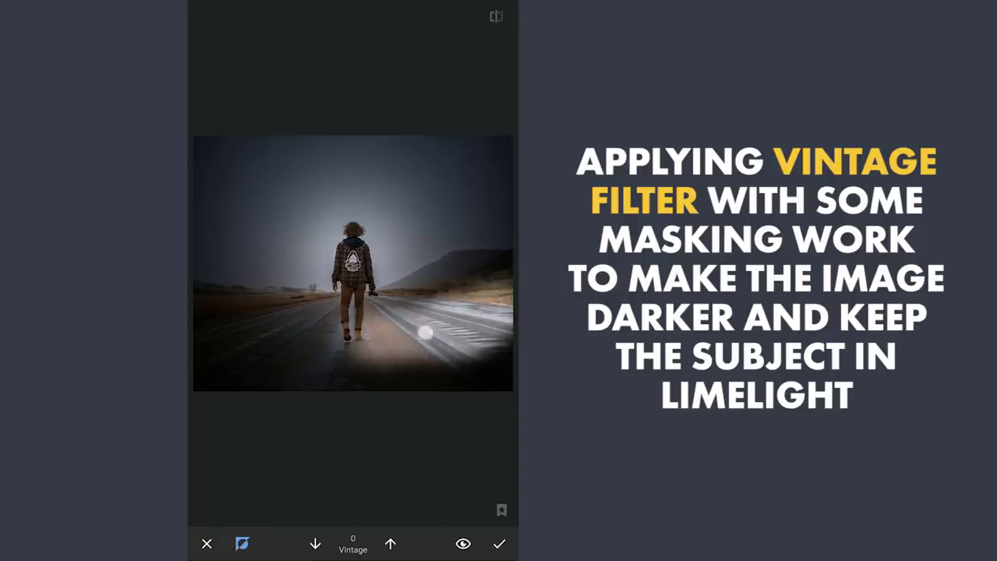
pyautogui.moveTo(424, 333)
pyautogui.mouseDown()
pyautogui.moveTo(507, 299)
pyautogui.moveTo(366, 338)
pyautogui.moveTo(204, 326)
pyautogui.moveTo(409, 345)
pyautogui.moveTo(486, 313)
pyautogui.moveTo(289, 333)
pyautogui.mouseUp()
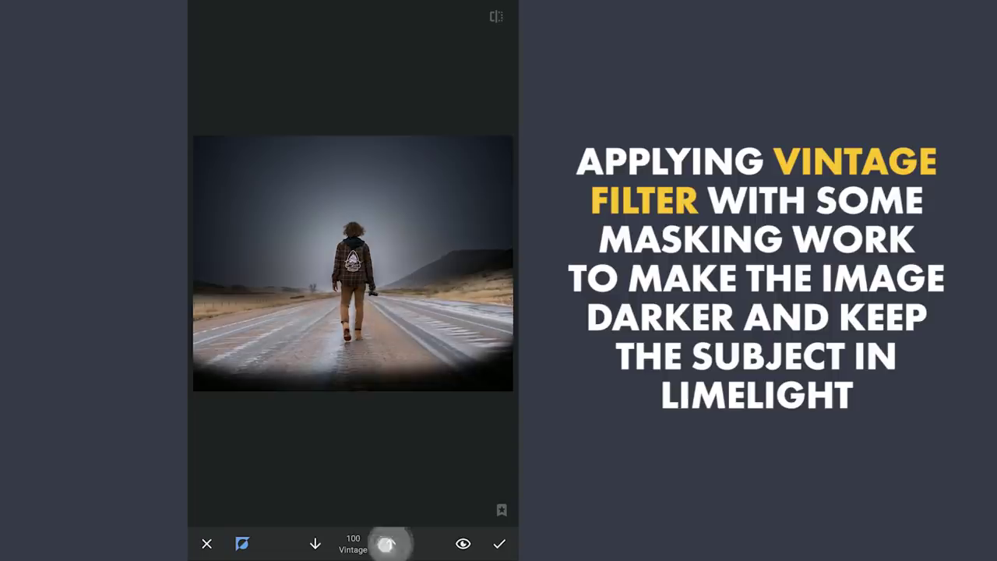
pyautogui.scroll(-5, 353, 265)
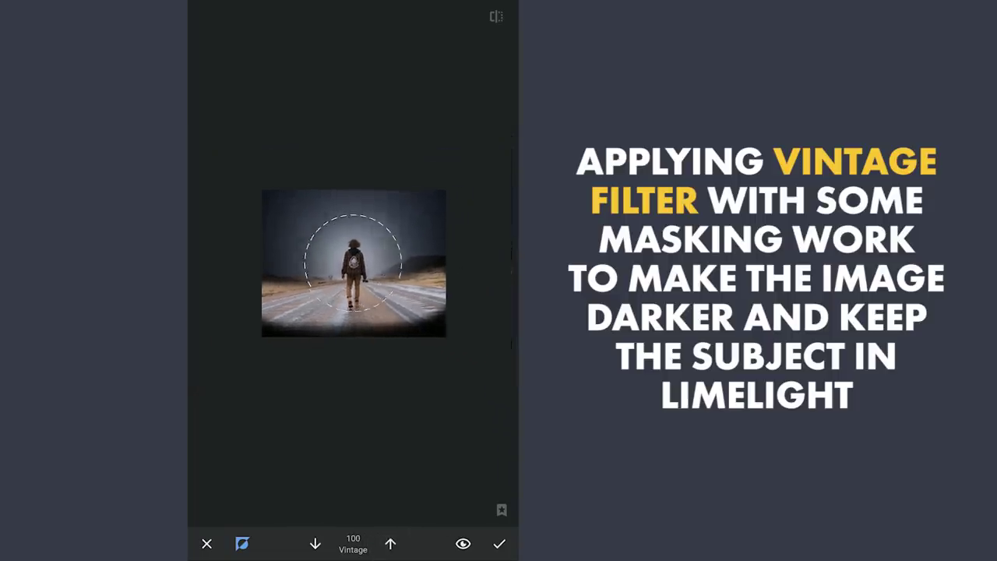
pyautogui.moveTo(328, 351)
pyautogui.mouseDown()
pyautogui.moveTo(450, 330)
pyautogui.moveTo(318, 352)
pyautogui.moveTo(250, 352)
pyautogui.mouseUp()
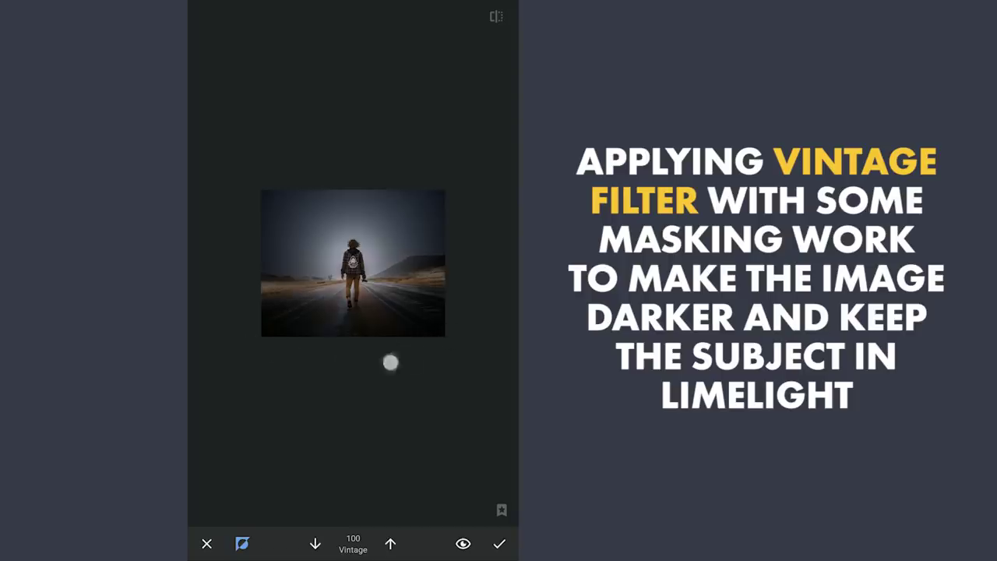
pyautogui.click(499, 544)
# Step: Check the Vintage mask overlay, confirm the masked effect and return to the main view
pyautogui.click(479, 430)
pyautogui.click(396, 437)
pyautogui.click(462, 543)
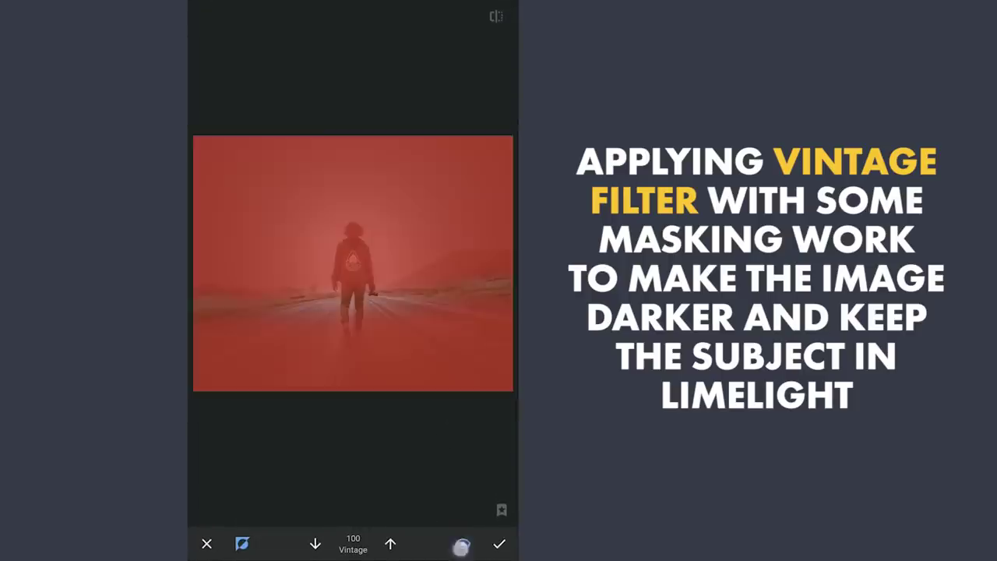
pyautogui.click(463, 544)
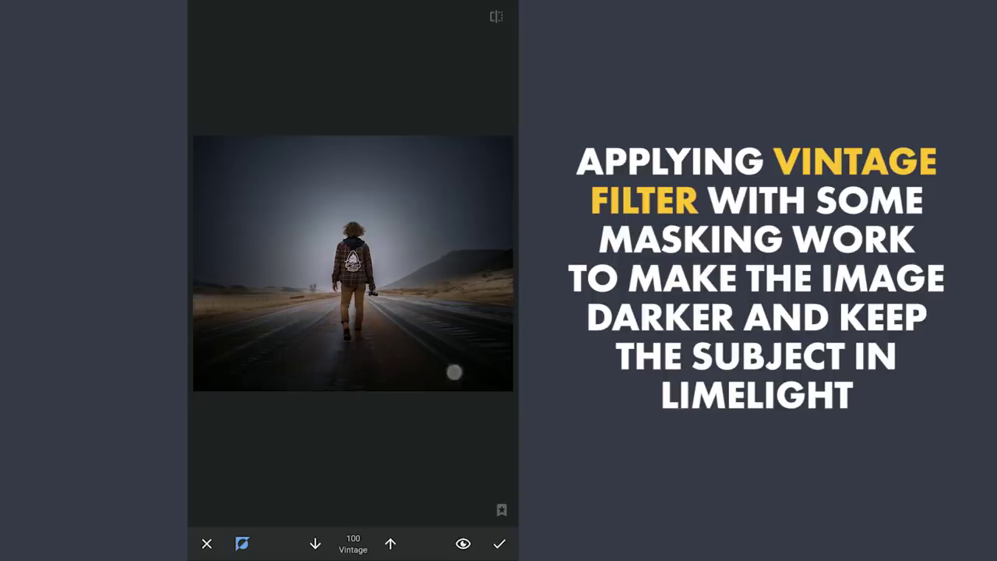
pyautogui.click(499, 544)
pyautogui.click(207, 19)
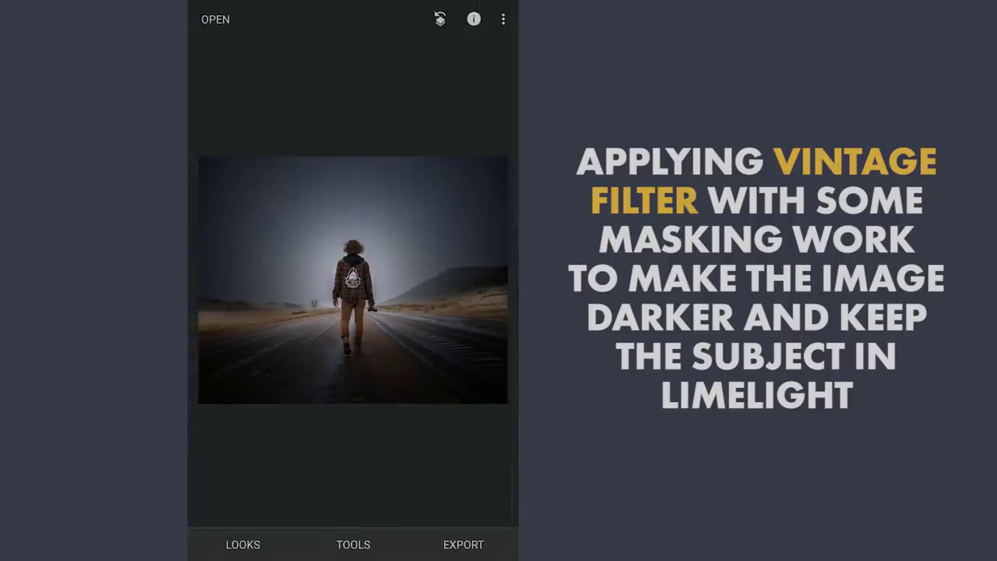
# Step: Paint Dodge with the Brush tool to brighten the walking man
pyautogui.click(355, 544)
pyautogui.click(485, 254)
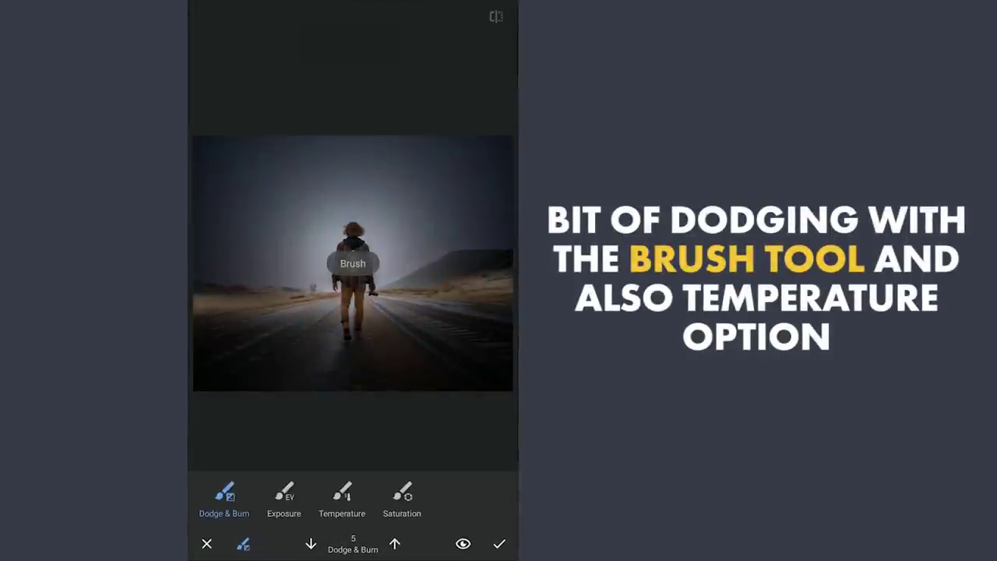
pyautogui.click(243, 543)
pyautogui.scroll(3, 396, 355)
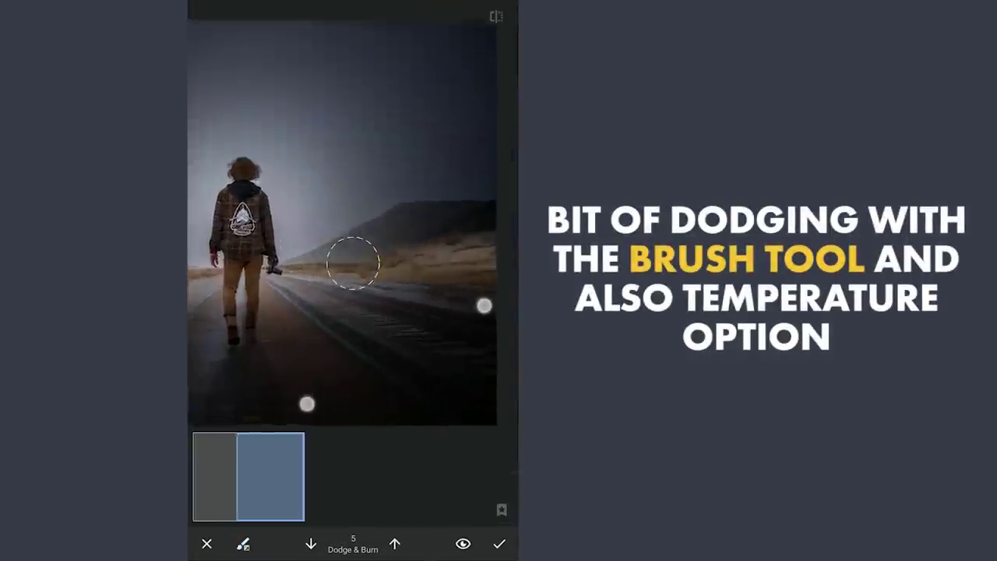
pyautogui.scroll(-3, 396, 354)
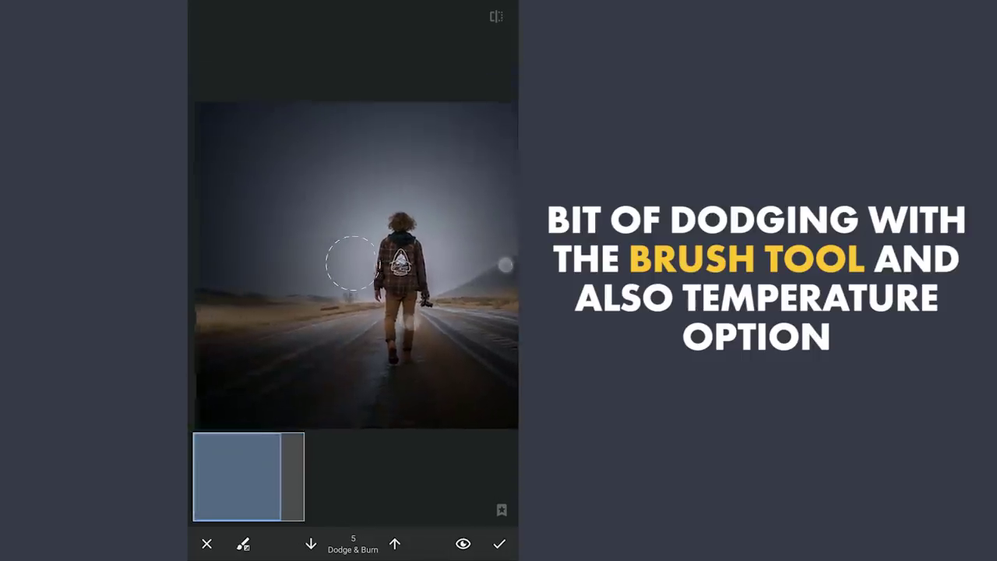
pyautogui.scroll(3, 394, 318)
pyautogui.scroll(-3, 394, 319)
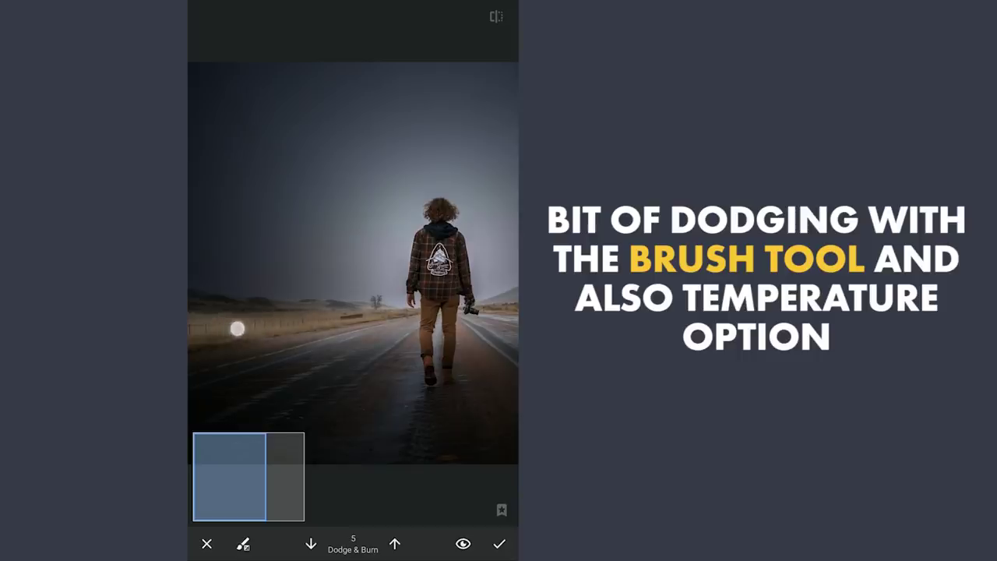
pyautogui.click(493, 15)
# Step: Paint warm Temperature across the road and landscape, then apply the brush edits
pyautogui.click(235, 549)
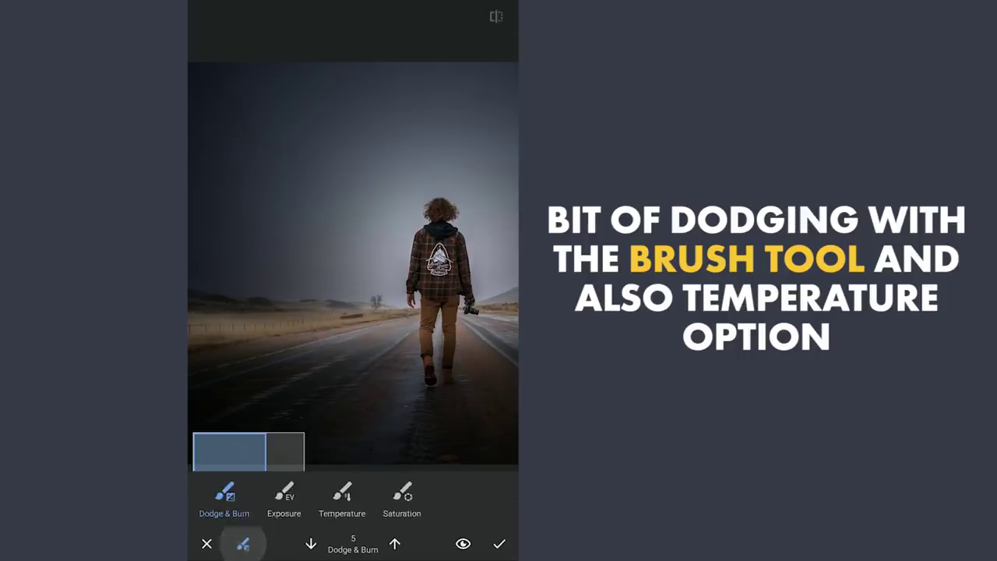
pyautogui.click(343, 498)
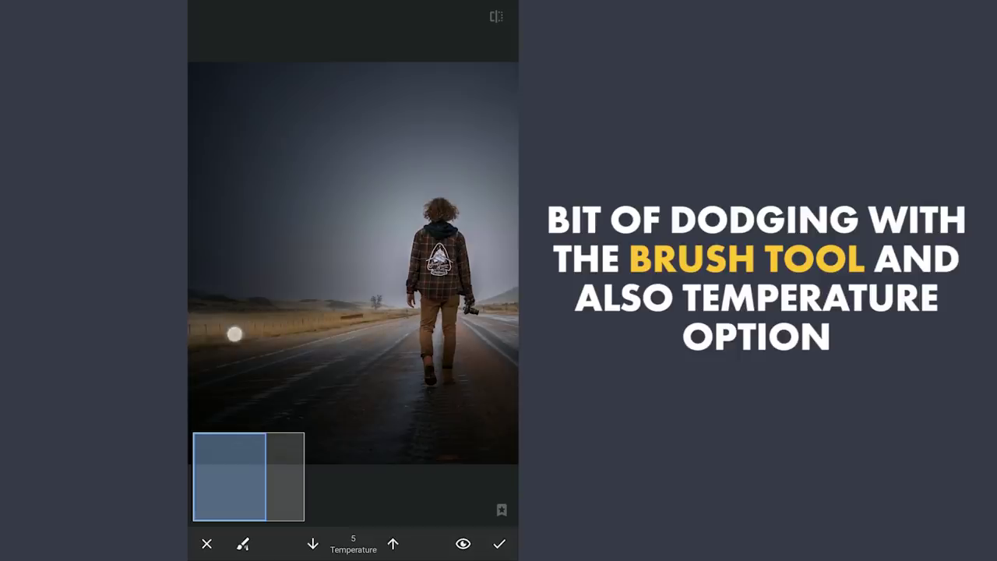
pyautogui.moveTo(314, 325); pyautogui.dragTo(205, 322)
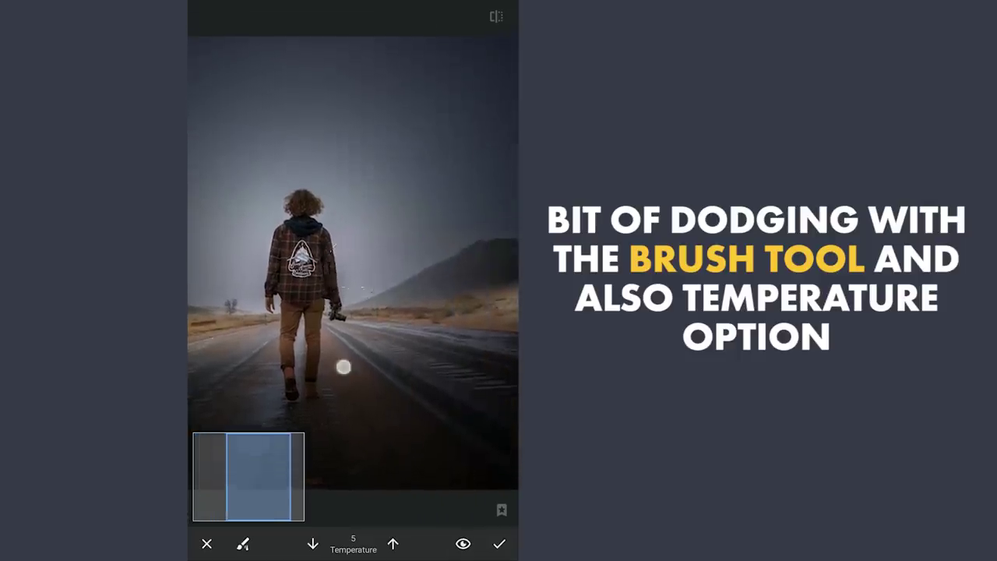
pyautogui.moveTo(411, 279)
pyautogui.mouseDown()
pyautogui.moveTo(376, 272)
pyautogui.moveTo(324, 316)
pyautogui.mouseUp()
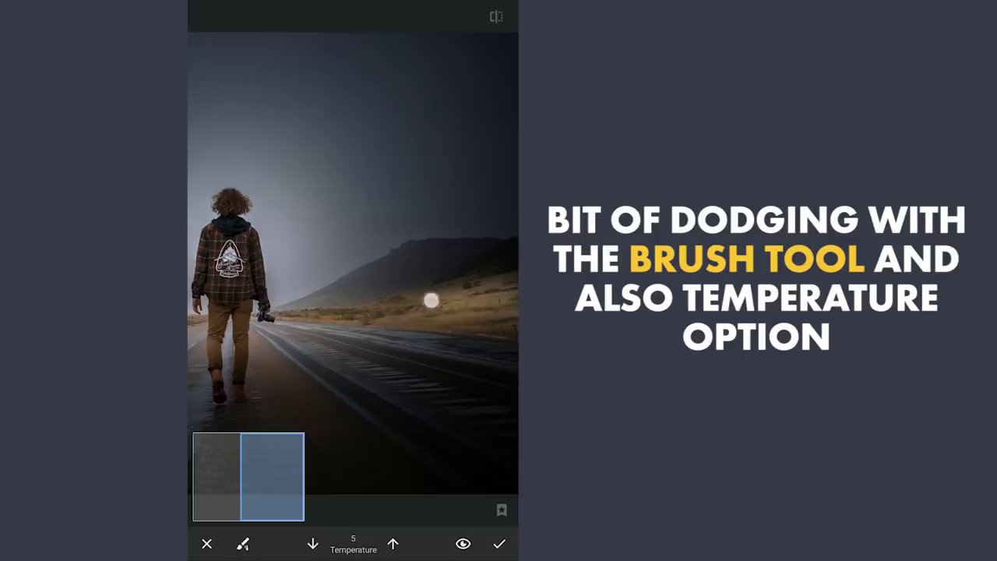
pyautogui.moveTo(298, 295)
pyautogui.mouseDown()
pyautogui.moveTo(468, 198)
pyautogui.moveTo(479, 211)
pyautogui.mouseUp()
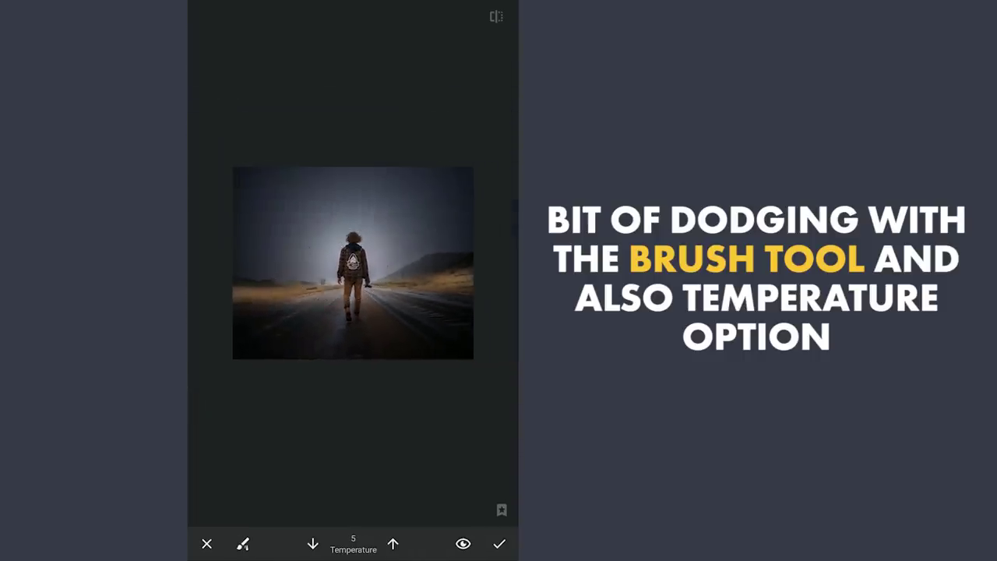
pyautogui.click(493, 545)
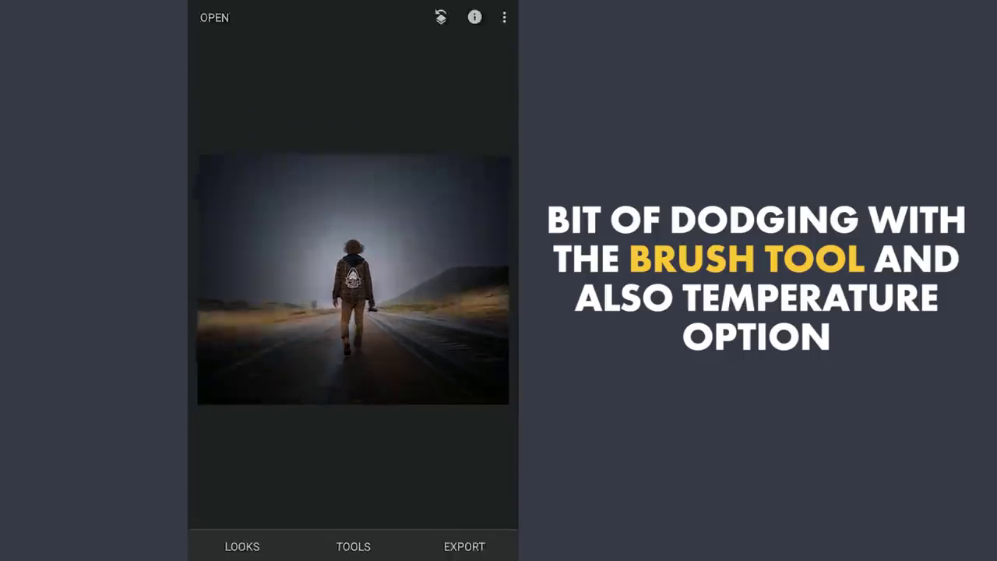
# Step: Add Structure +50 with the Details tool and apply it
pyautogui.click(353, 545)
pyautogui.click(297, 203)
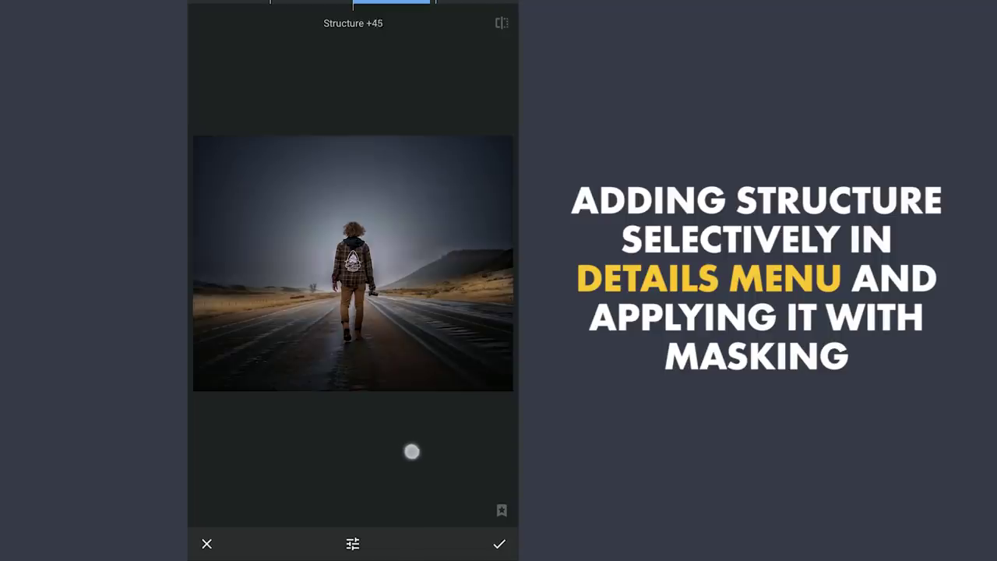
pyautogui.click(499, 22)
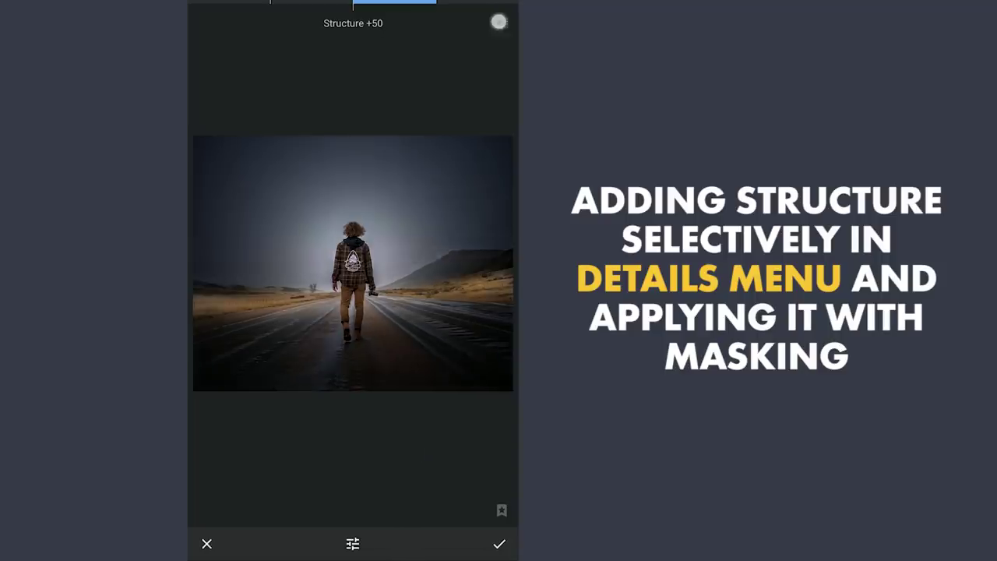
pyautogui.click(495, 546)
# Step: Open the Details edit's brush mask from the edit stack
pyautogui.click(440, 19)
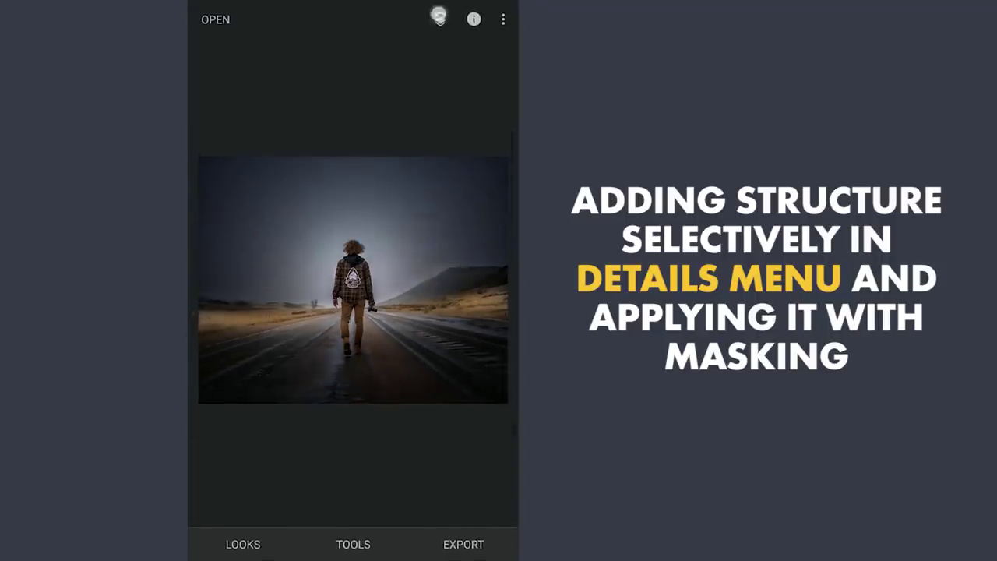
pyautogui.click(298, 507)
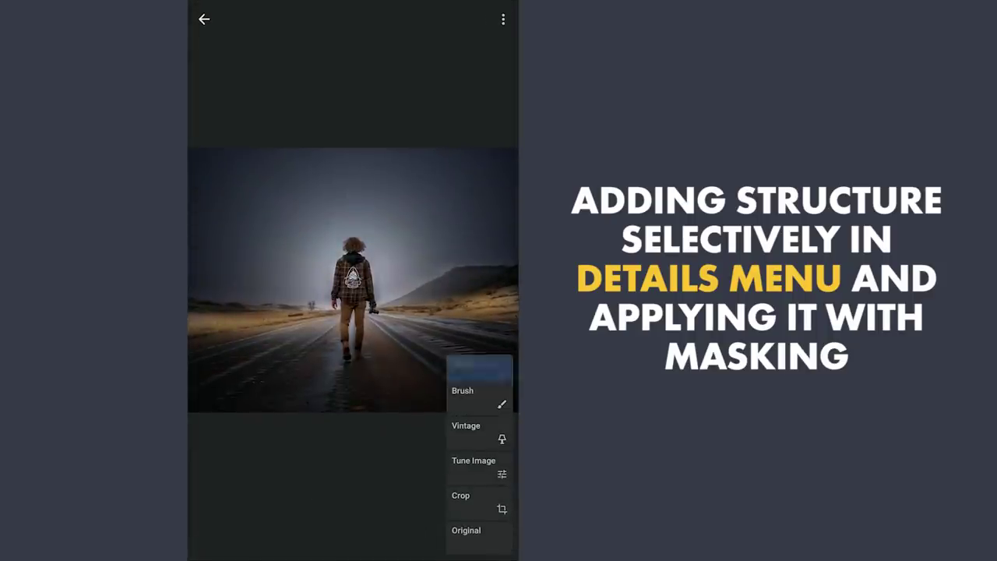
pyautogui.click(479, 363)
pyautogui.click(394, 364)
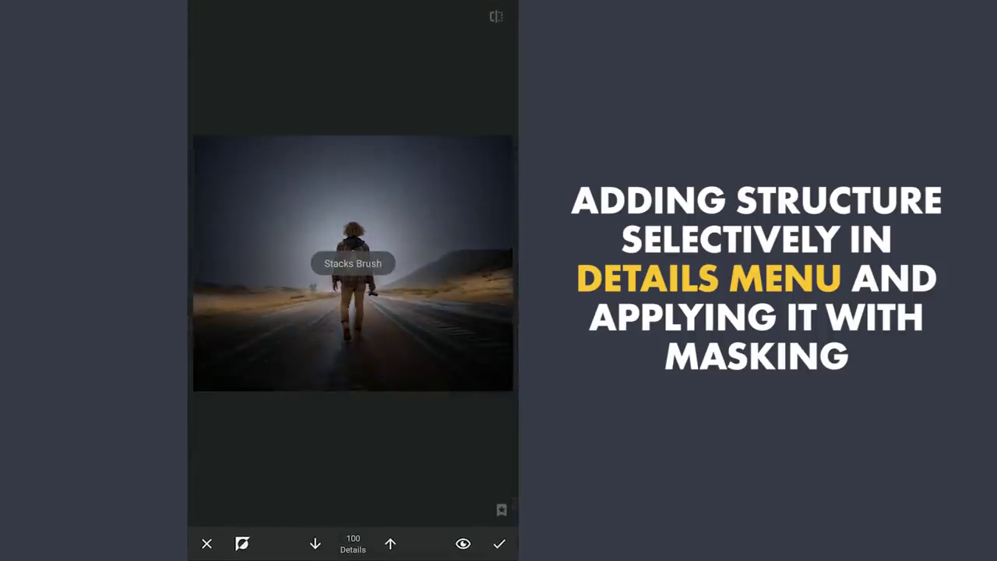
pyautogui.scroll(-3, 378, 382)
pyautogui.scroll(-2, 378, 383)
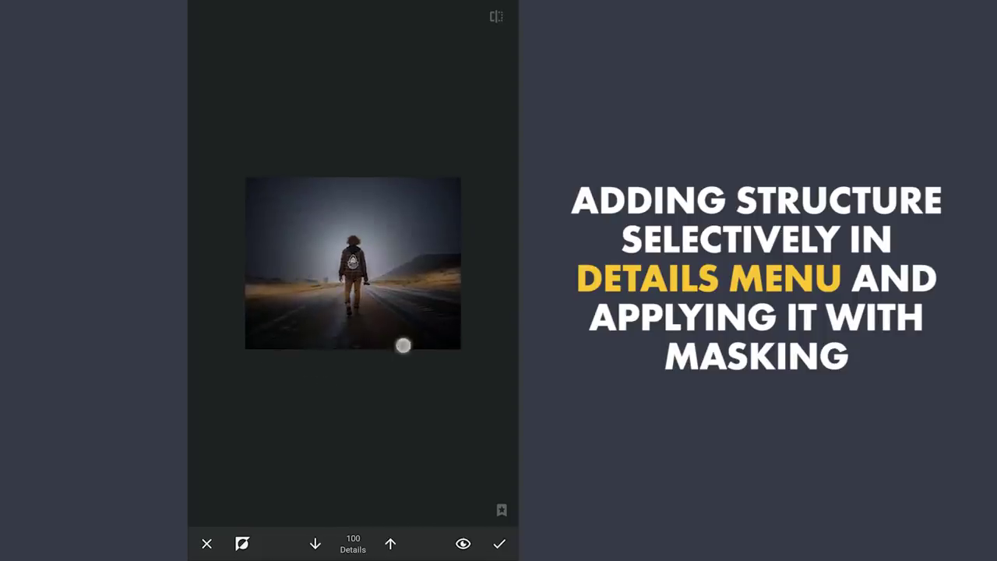
# Step: Check the structure mask on the road, apply it and return to the main view
pyautogui.click(463, 543)
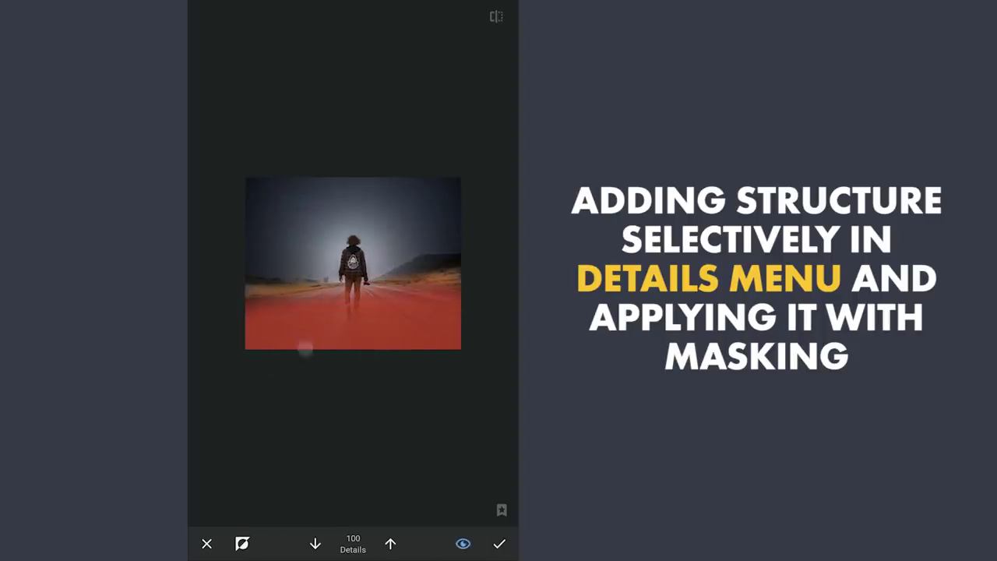
pyautogui.scroll(3, 359, 332)
pyautogui.scroll(2, 382, 300)
pyautogui.scroll(1, 390, 311)
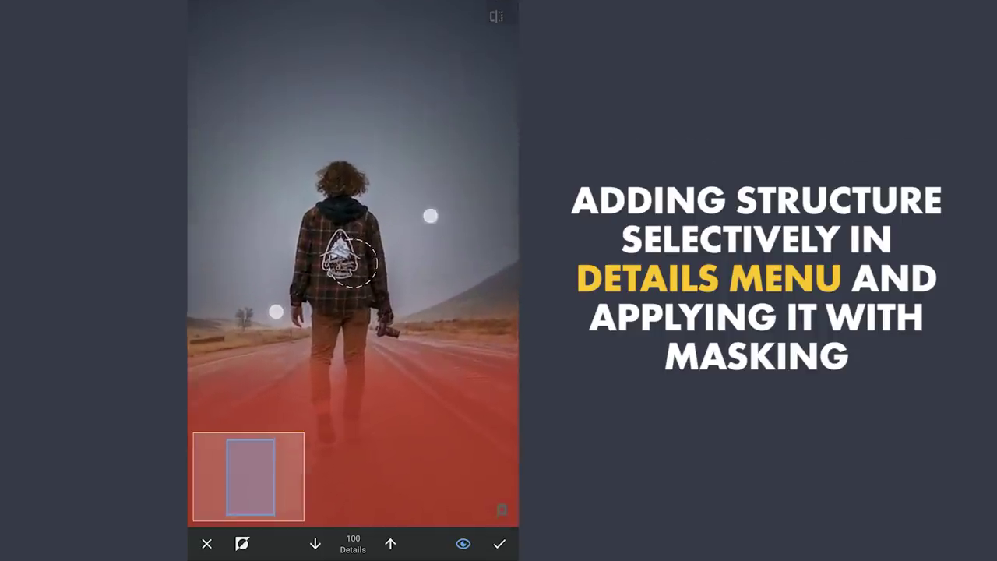
pyautogui.scroll(2, 353, 265)
pyautogui.click(462, 543)
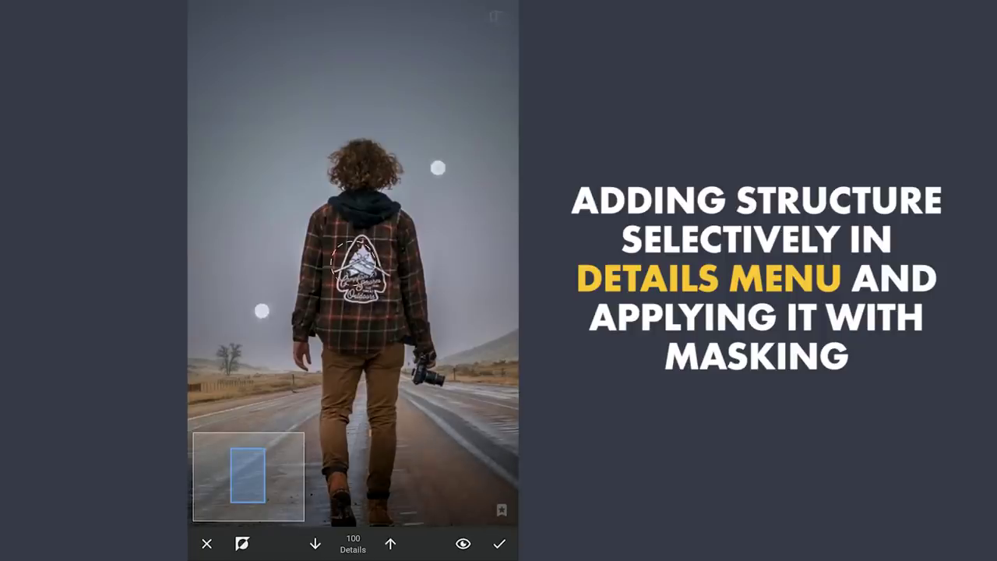
pyautogui.scroll(-3, 348, 238)
pyautogui.scroll(-3, 353, 257)
pyautogui.scroll(-2, 353, 257)
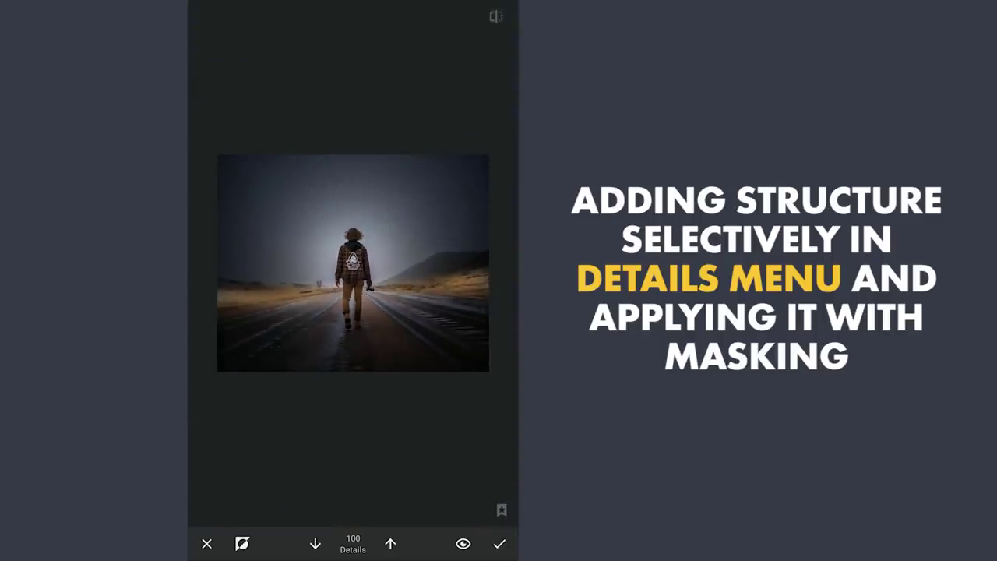
pyautogui.click(499, 543)
pyautogui.click(205, 17)
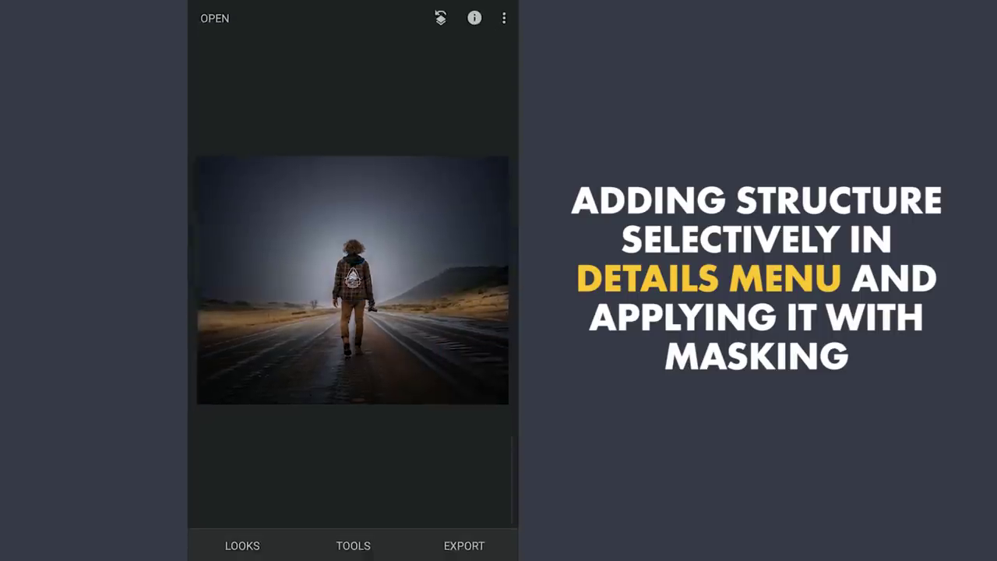
# Step: Start a Double Exposure blend and raise the overlay opacity to full
pyautogui.click(360, 545)
pyautogui.click(221, 518)
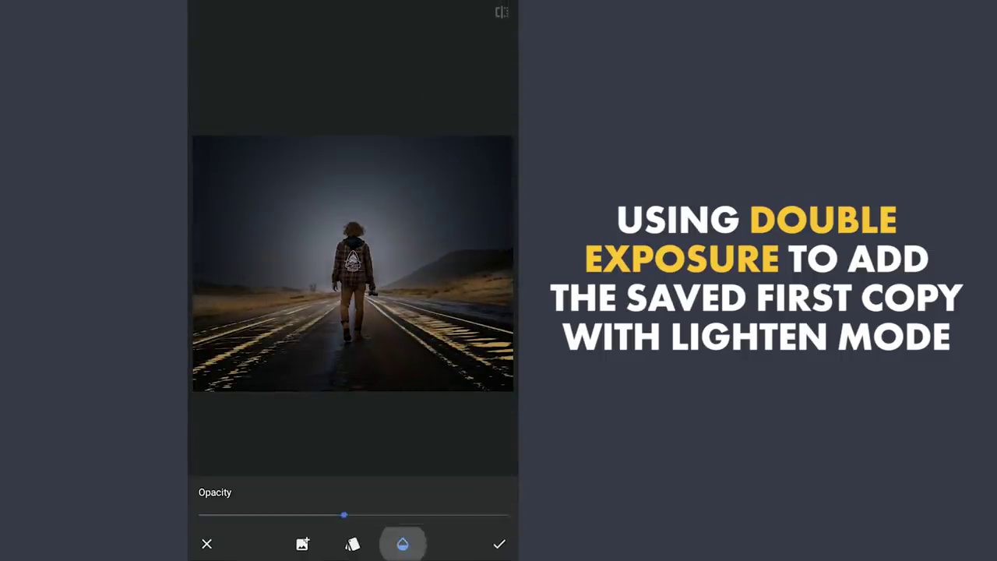
pyautogui.moveTo(345, 512); pyautogui.dragTo(509, 524)
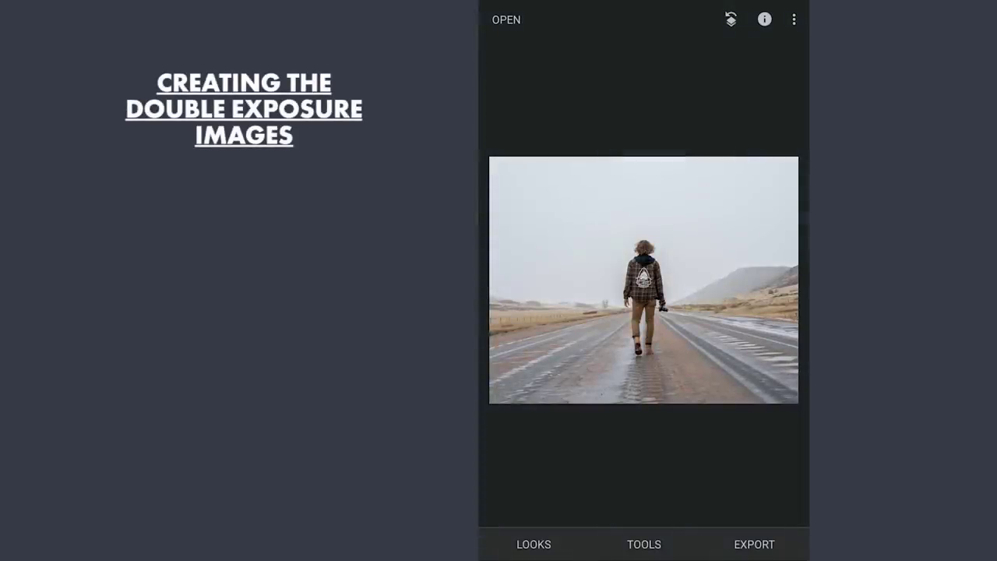
# Step: Raise saturation to +17 in Tune Image and apply it
pyautogui.click(666, 545)
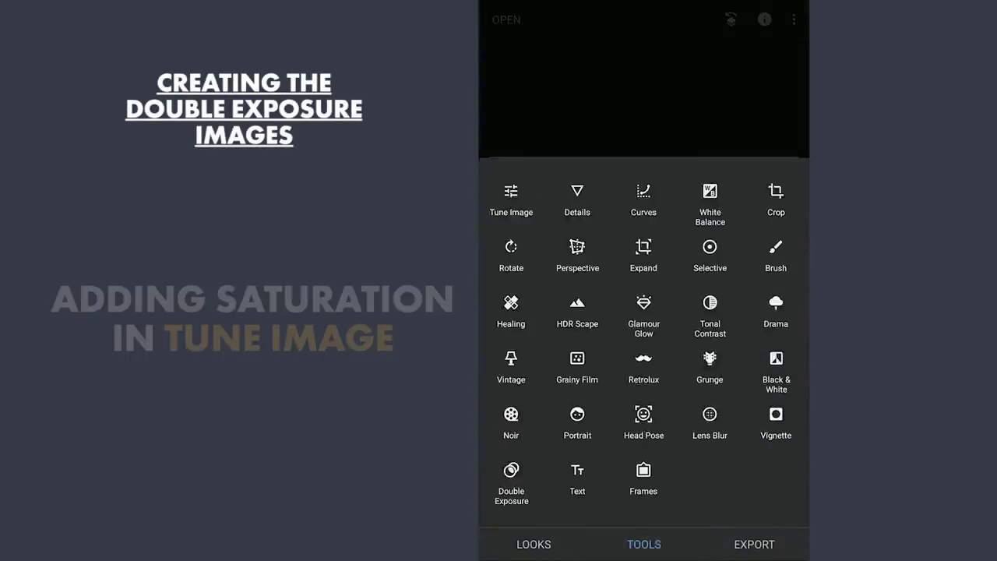
pyautogui.click(512, 194)
pyautogui.moveTo(717, 461); pyautogui.dragTo(721, 389)
pyautogui.moveTo(638, 455); pyautogui.dragTo(670, 456)
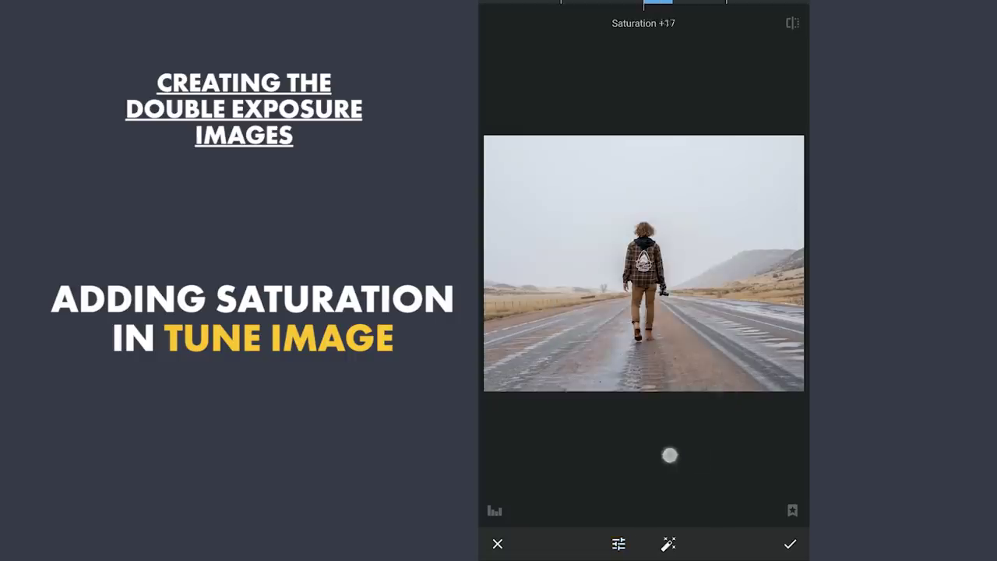
pyautogui.click(784, 548)
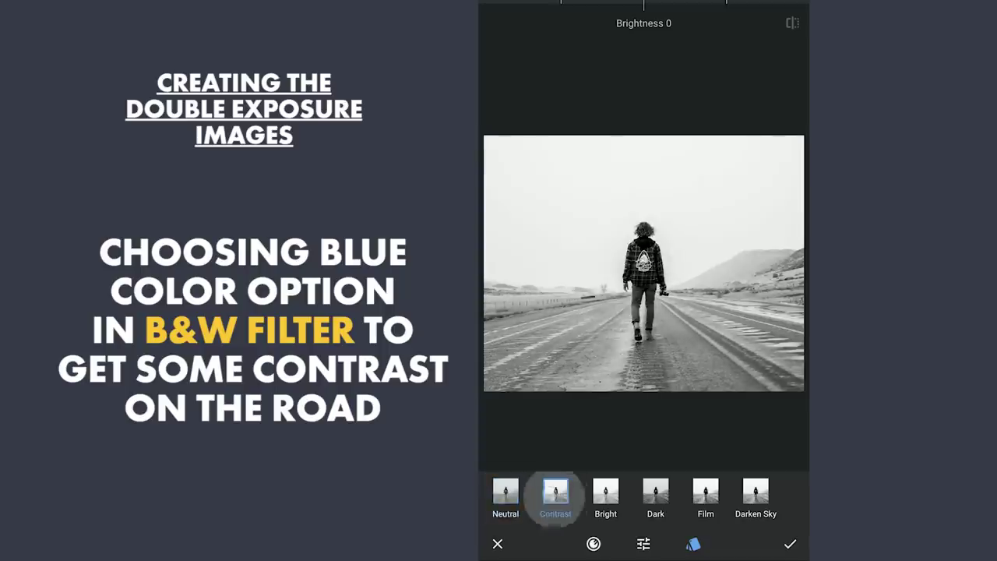
# Step: Try the Yellow and Green colour filters, then settle on Blue
pyautogui.click(656, 491)
pyautogui.click(706, 491)
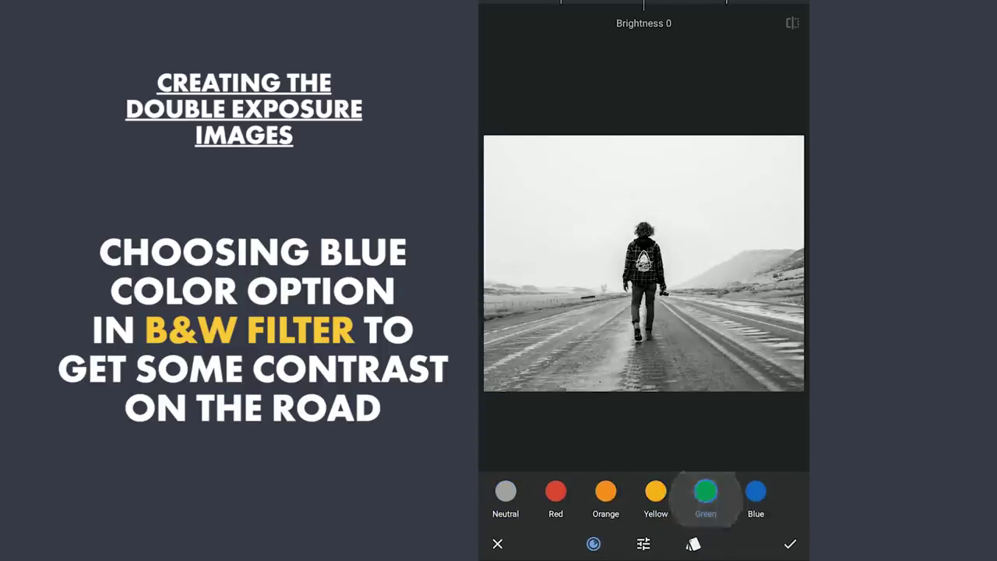
pyautogui.click(756, 491)
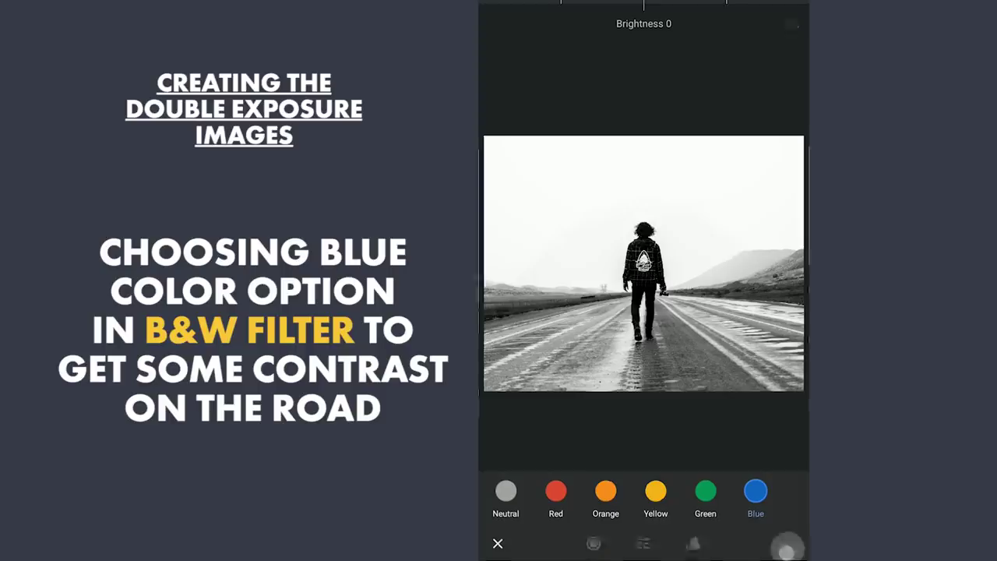
# Step: Apply black and white, then add a steep S-shaped contrast curve in Curves
pyautogui.click(644, 543)
pyautogui.click(641, 232)
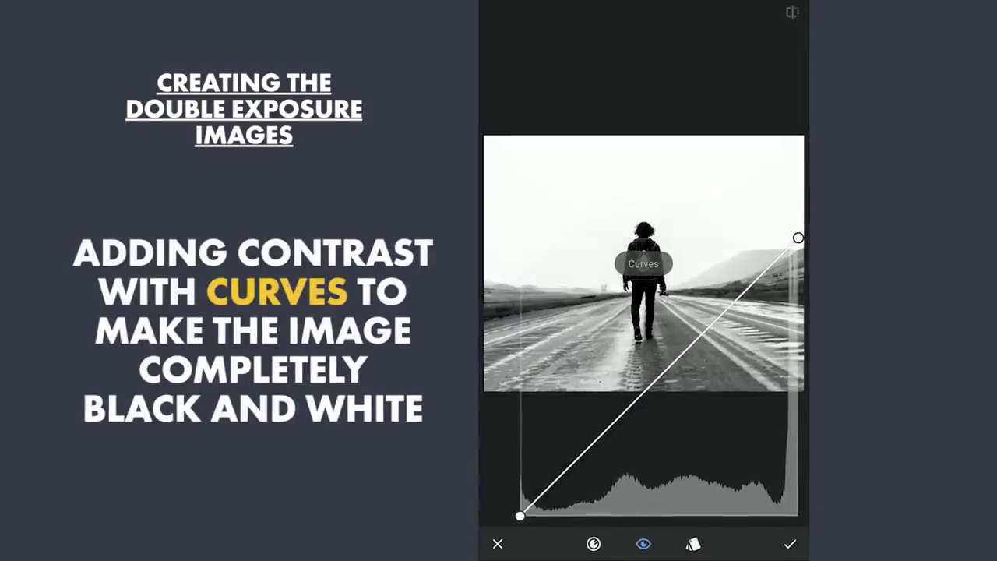
pyautogui.moveTo(764, 270); pyautogui.dragTo(762, 257)
pyautogui.moveTo(675, 359)
pyautogui.mouseDown()
pyautogui.moveTo(690, 460)
pyautogui.moveTo(725, 499)
pyautogui.moveTo(720, 509)
pyautogui.mouseUp()
pyautogui.moveTo(762, 257)
pyautogui.mouseDown()
pyautogui.moveTo(751, 235)
pyautogui.moveTo(763, 234)
pyautogui.moveTo(736, 231)
pyautogui.moveTo(746, 237)
pyautogui.mouseUp()
pyautogui.click(788, 550)
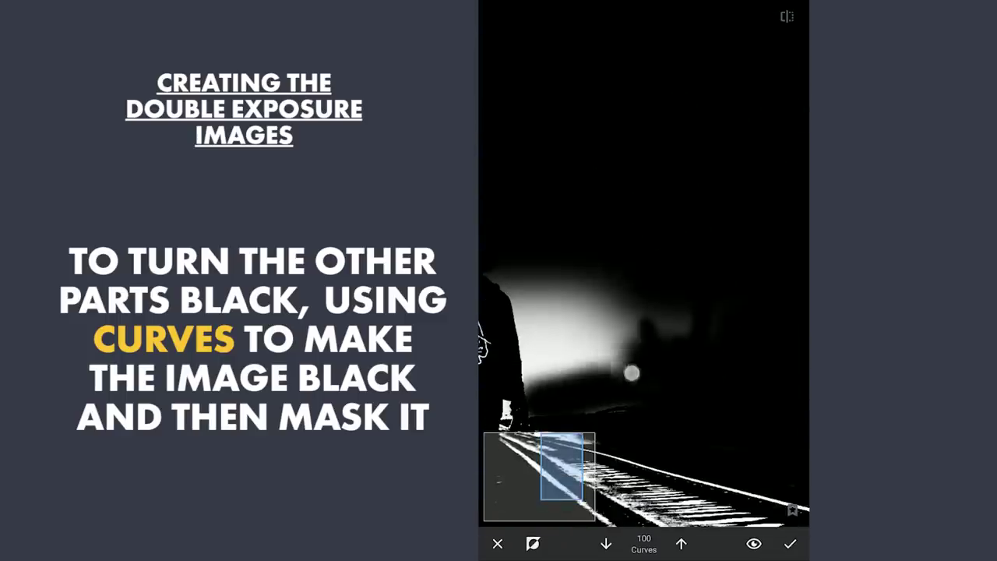
# Step: Zoom in and brush the Curves mask black over the figure and road glow
pyautogui.scroll(5, 715, 386)
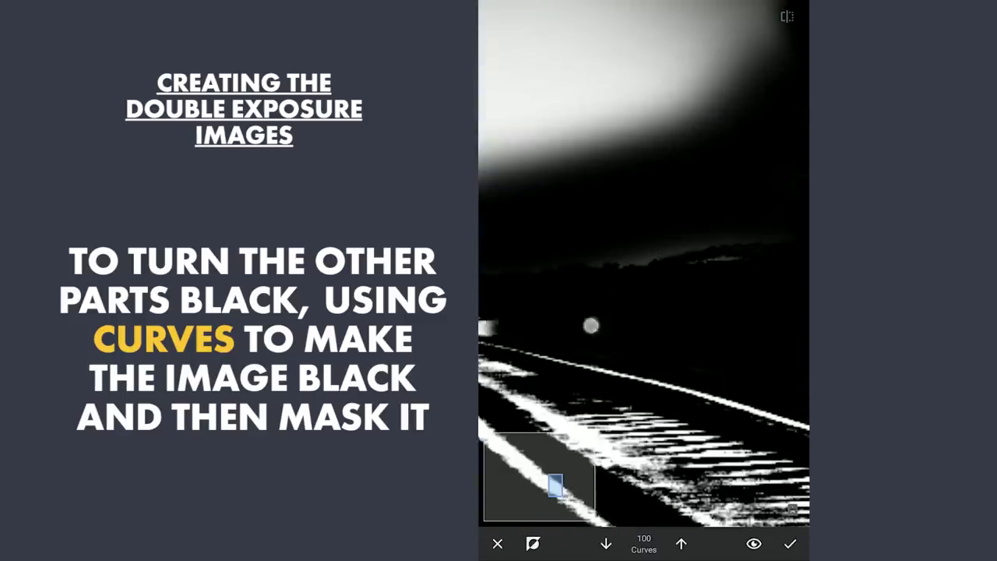
pyautogui.scroll(3, 743, 247)
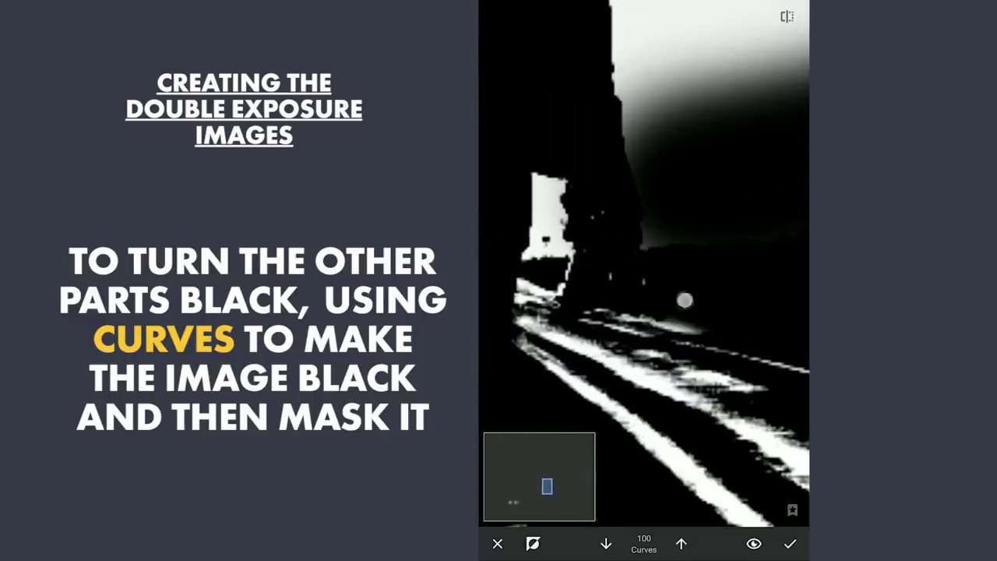
pyautogui.scroll(-5, 636, 307)
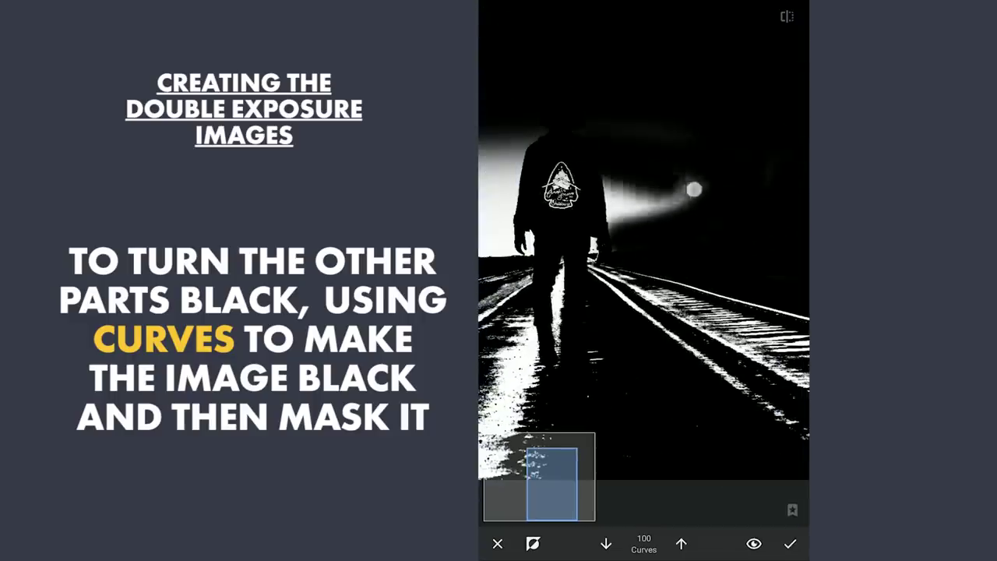
pyautogui.scroll(3, 592, 428)
pyautogui.scroll(3, 599, 366)
pyautogui.moveTo(527, 298); pyautogui.dragTo(608, 268)
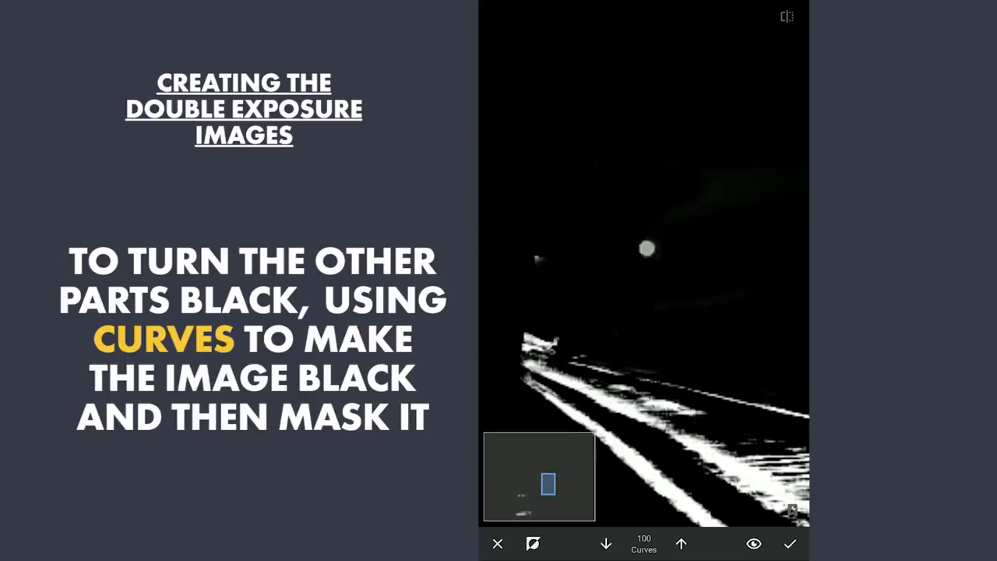
pyautogui.scroll(-5, 653, 320)
pyautogui.scroll(-3, 680, 250)
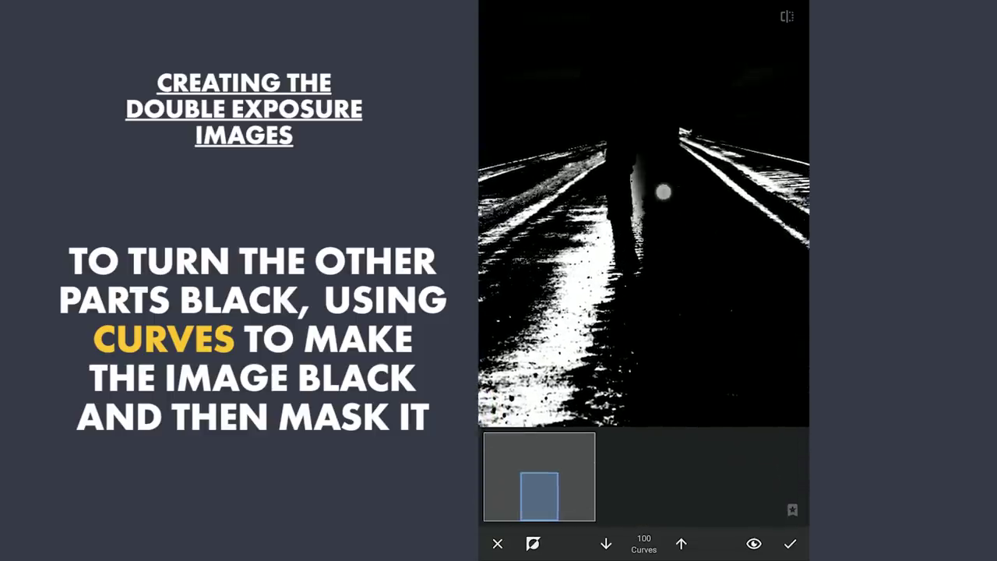
pyautogui.moveTo(648, 173)
pyautogui.mouseDown()
pyautogui.moveTo(579, 289)
pyautogui.moveTo(589, 207)
pyautogui.moveTo(592, 366)
pyautogui.mouseUp()
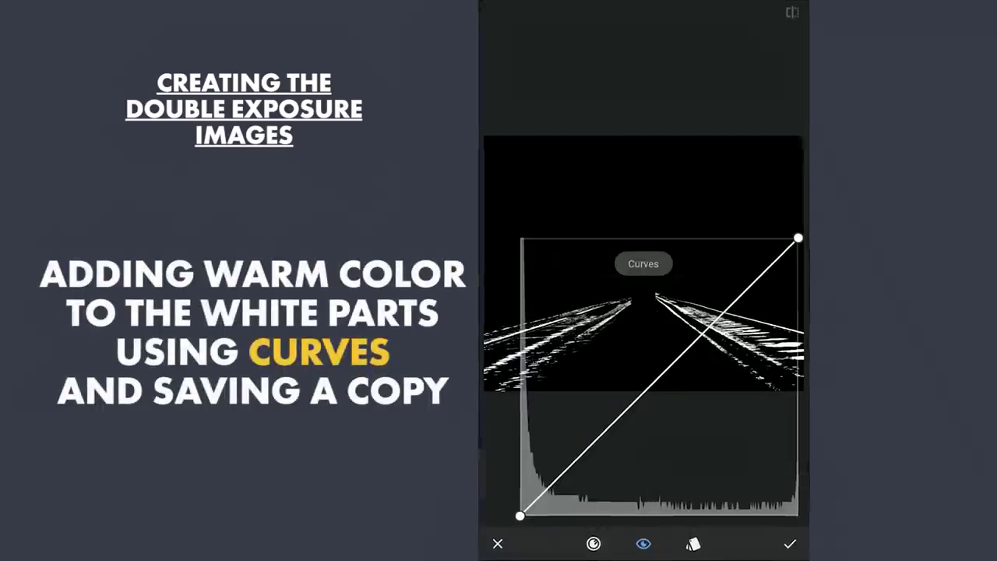
# Step: Lower the Blue channel's top curve endpoint to warm the white road lines
pyautogui.click(595, 544)
pyautogui.click(656, 490)
pyautogui.moveTo(798, 237); pyautogui.dragTo(800, 334)
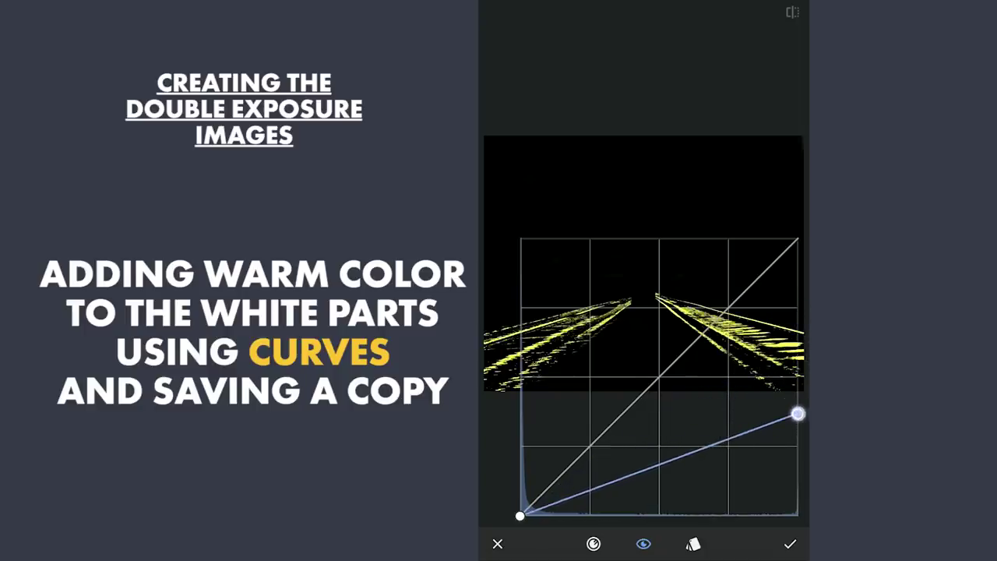
pyautogui.click(593, 543)
pyautogui.click(555, 489)
# Step: Lower the Green channel highlights for a golden tint, apply the curve, and save a copy
pyautogui.click(593, 543)
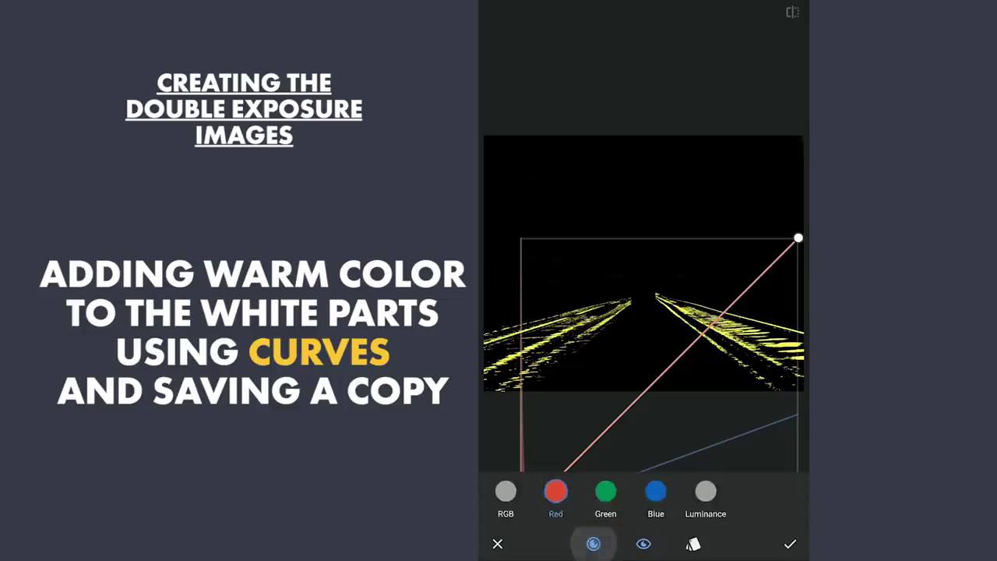
pyautogui.click(605, 490)
pyautogui.click(593, 544)
pyautogui.moveTo(798, 238); pyautogui.dragTo(800, 312)
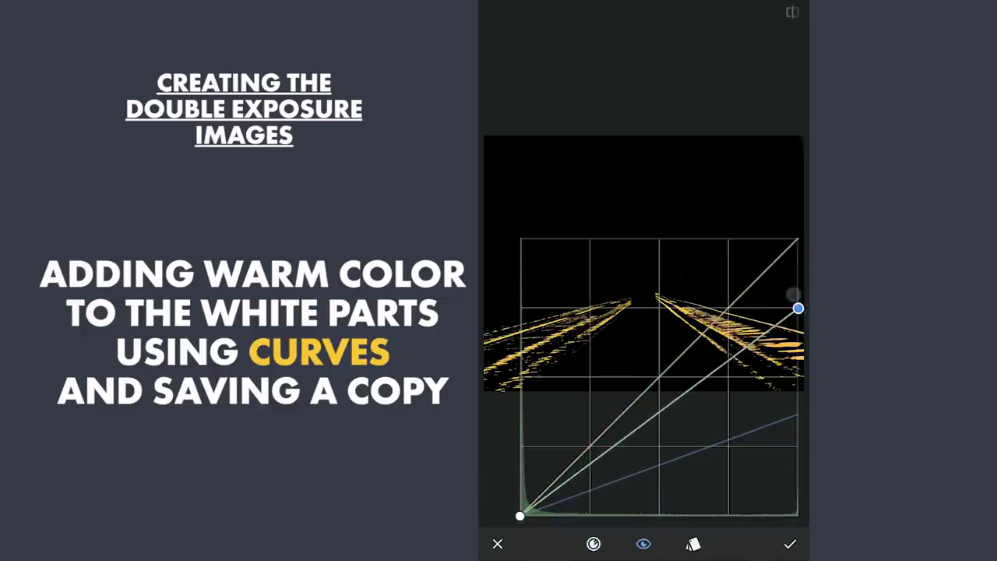
pyautogui.moveTo(797, 308); pyautogui.dragTo(795, 309)
pyautogui.click(788, 544)
pyautogui.click(763, 543)
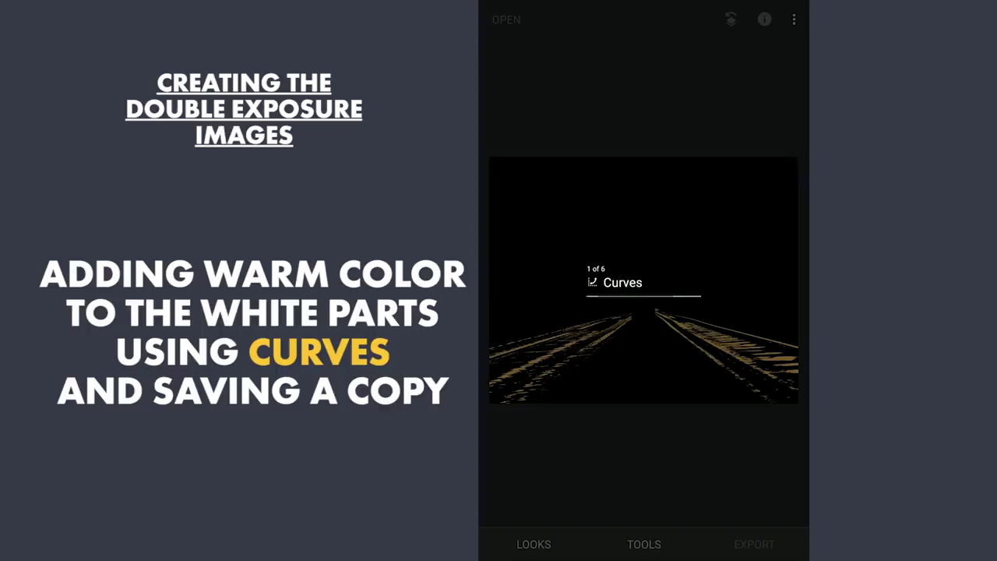
# Step: Add a Lens Blur centred higher toward the sky, apply it, and save a copy
pyautogui.click(644, 543)
pyautogui.click(708, 417)
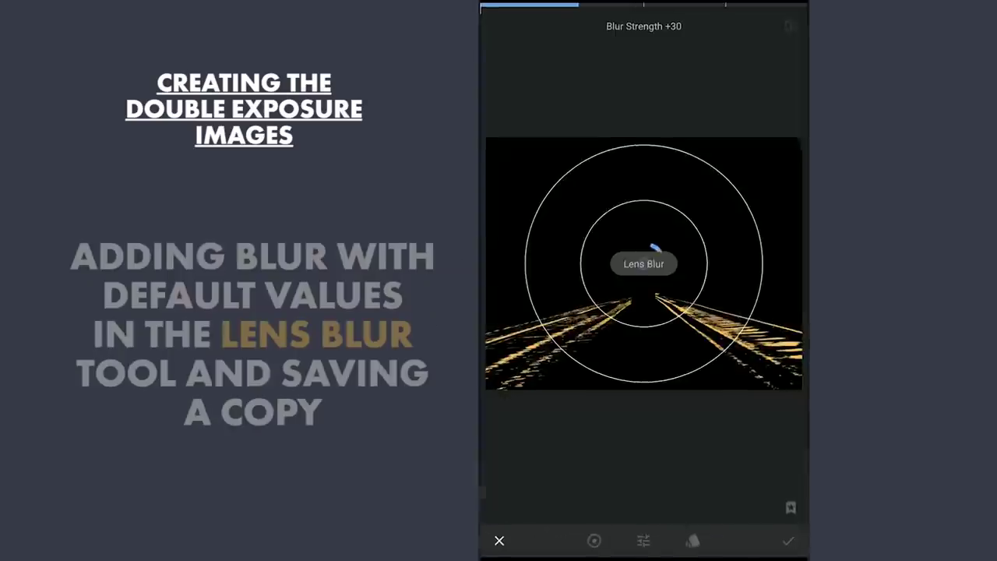
pyautogui.moveTo(644, 263); pyautogui.dragTo(623, 138)
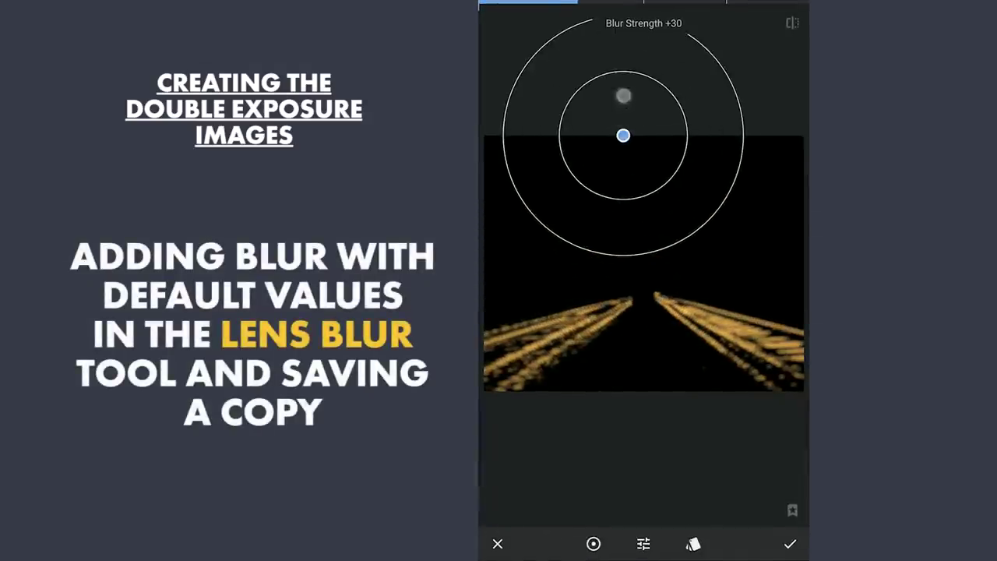
pyautogui.click(790, 544)
pyautogui.click(754, 543)
pyautogui.click(662, 428)
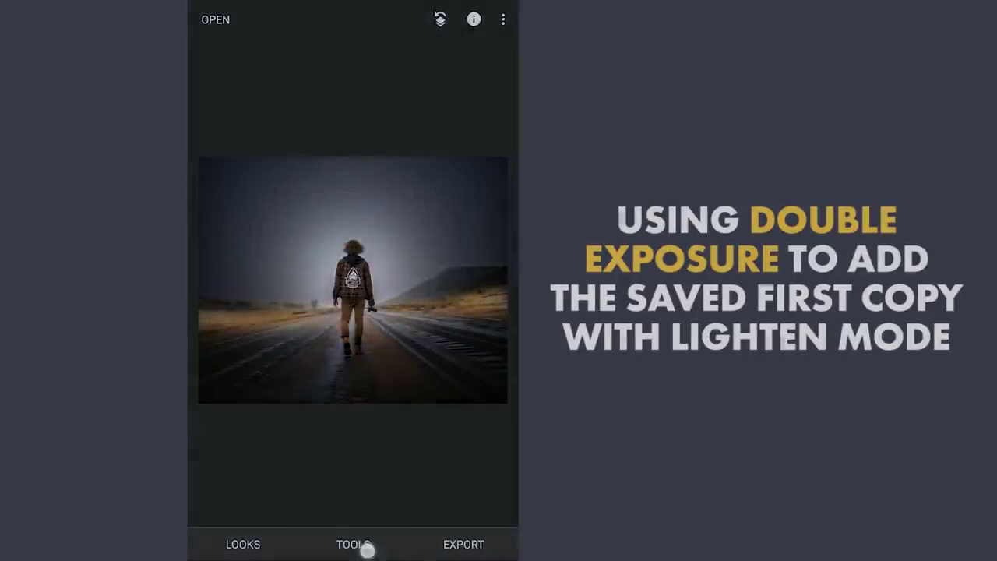
# Step: Double-expose the sharp golden-lines copy onto the walking-man photo in Lighten mode and apply it
pyautogui.click(352, 543)
pyautogui.moveTo(233, 529); pyautogui.dragTo(226, 456)
pyautogui.click(223, 516)
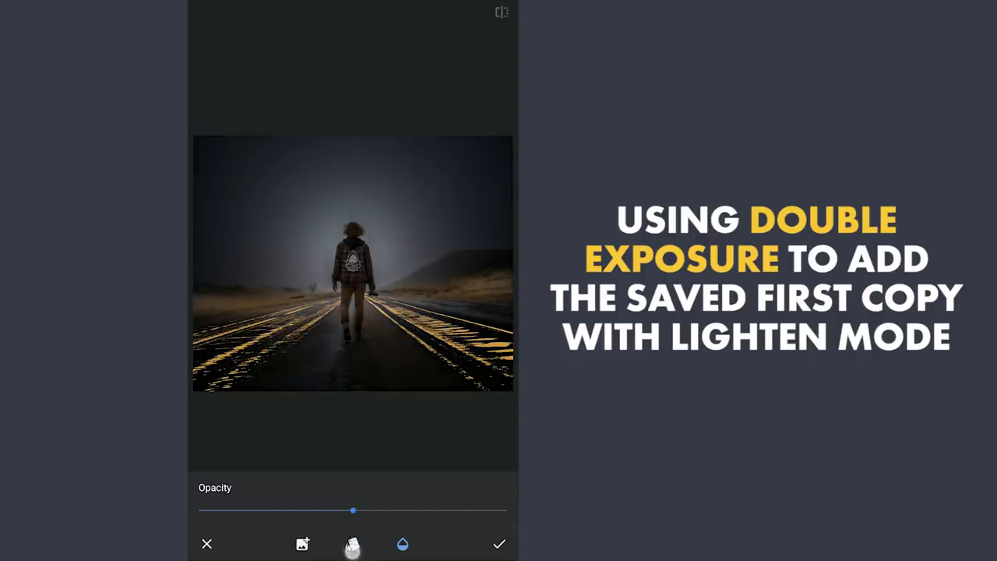
pyautogui.click(351, 545)
pyautogui.click(265, 494)
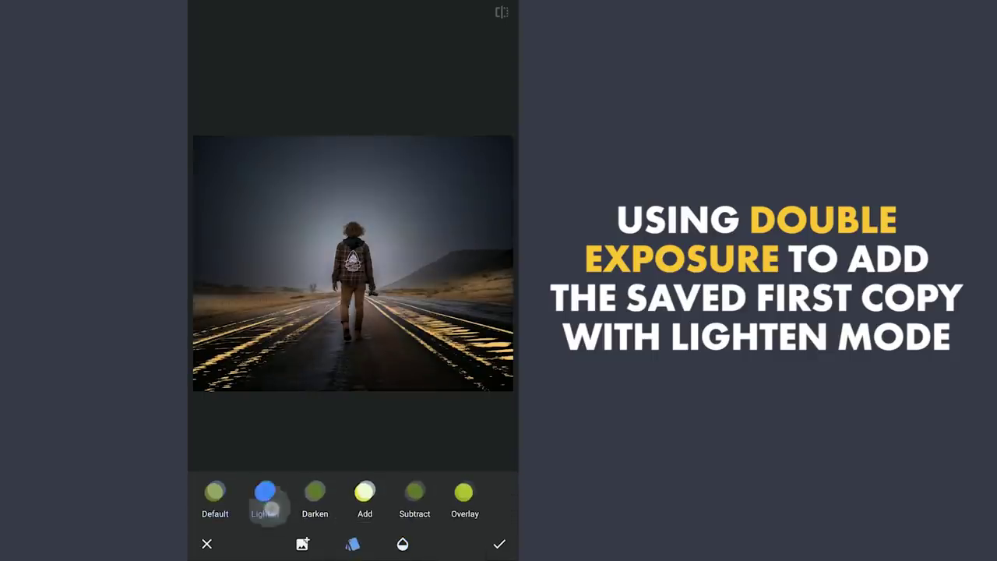
pyautogui.click(365, 495)
pyautogui.click(264, 495)
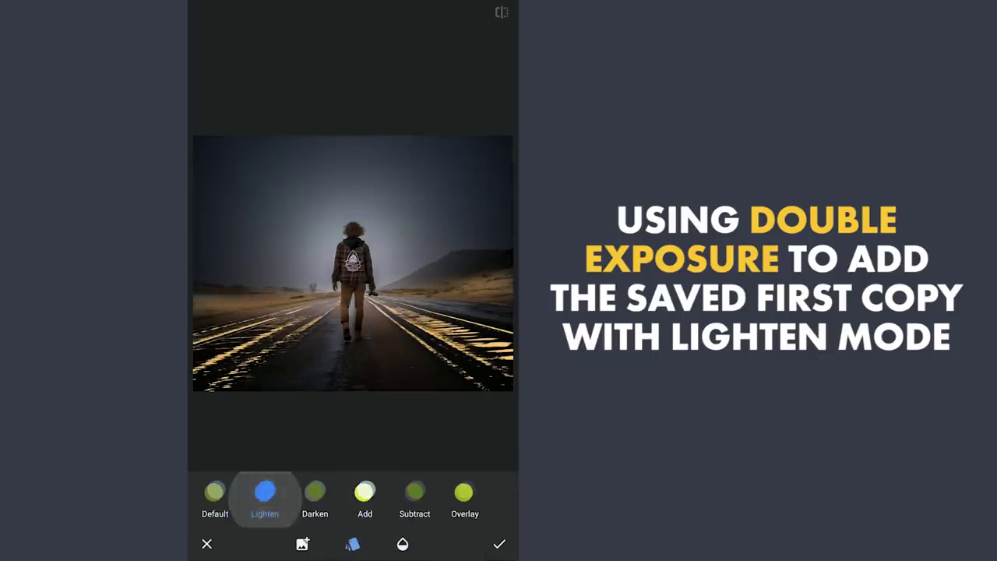
pyautogui.click(500, 543)
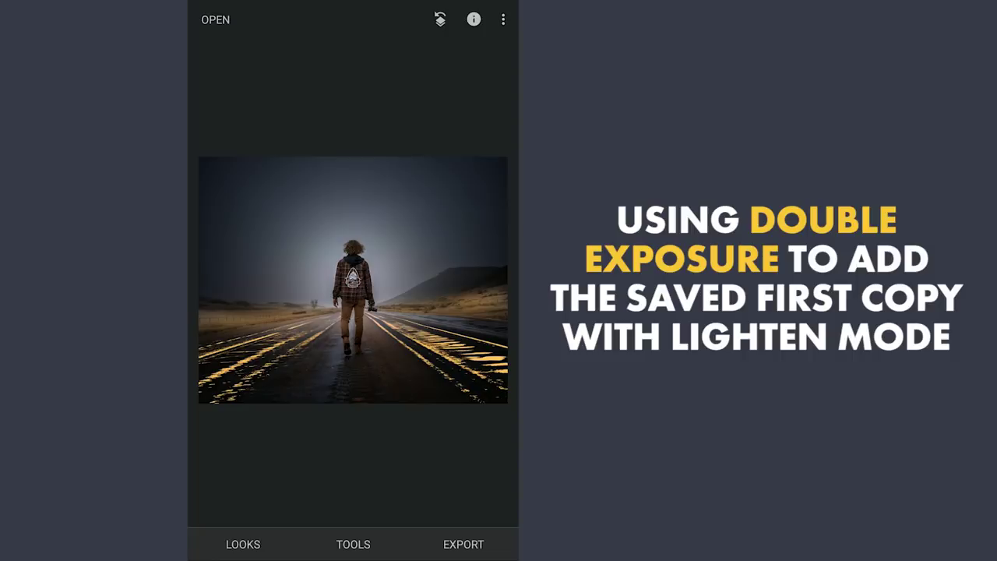
# Step: Start a second Double Exposure using the blurred road-lines copy as the overlay
pyautogui.click(352, 544)
pyautogui.click(222, 479)
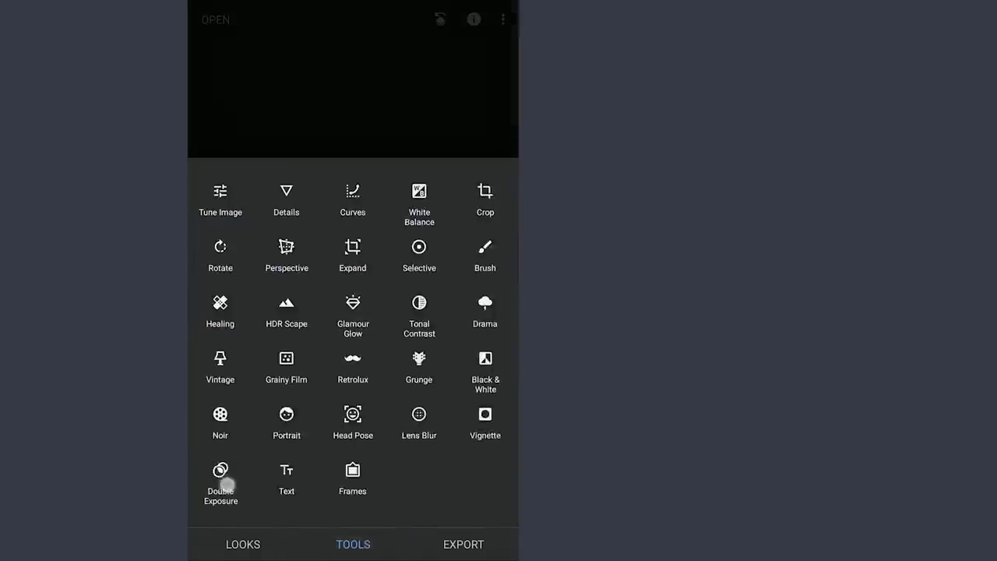
pyautogui.click(302, 545)
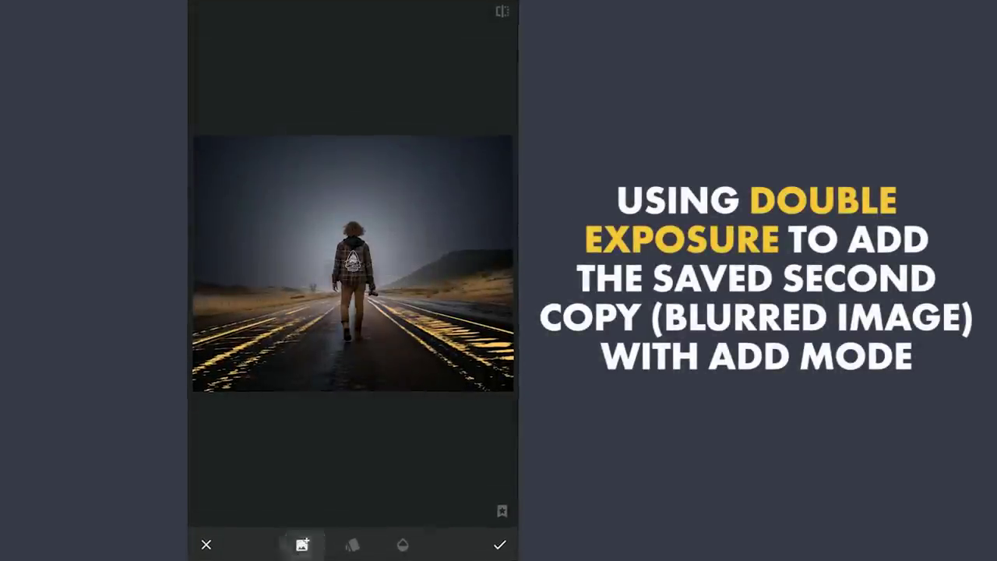
pyautogui.click(252, 265)
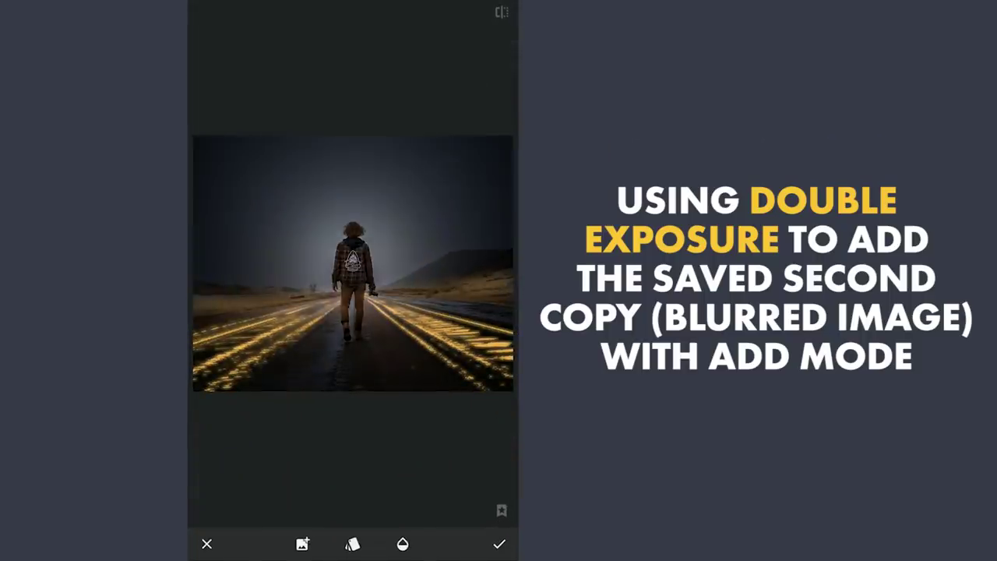
# Step: Blend the blurred overlay in Add mode at lowered opacity and apply it
pyautogui.click(352, 544)
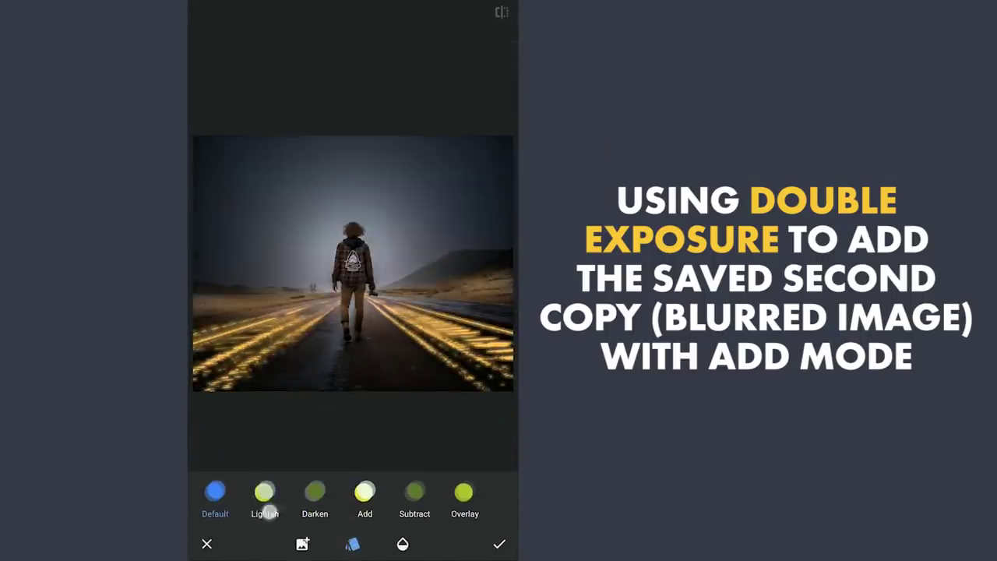
pyautogui.click(265, 492)
pyautogui.click(314, 491)
pyautogui.click(364, 491)
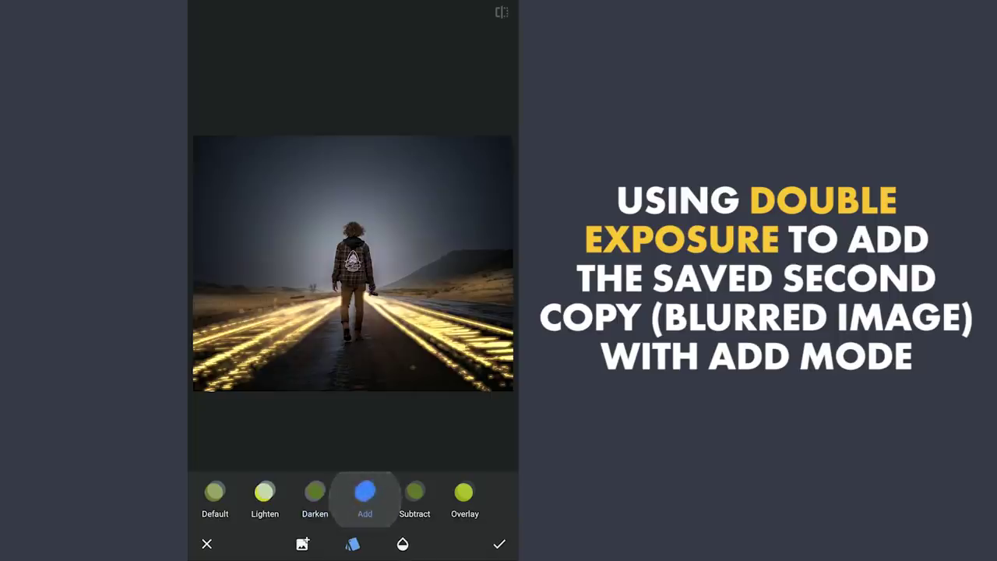
pyautogui.click(265, 490)
pyautogui.click(364, 492)
pyautogui.click(402, 544)
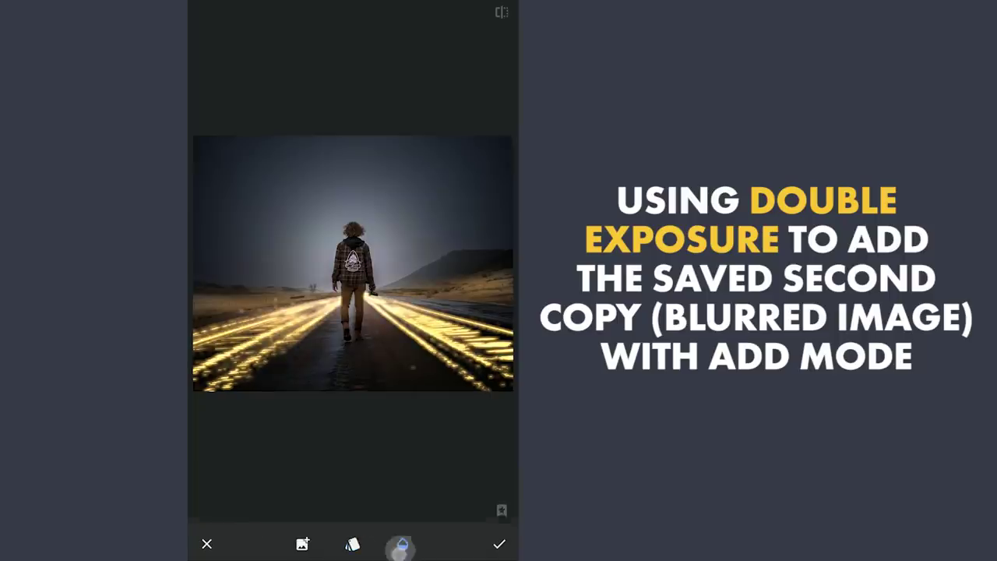
pyautogui.moveTo(342, 511); pyautogui.dragTo(260, 537)
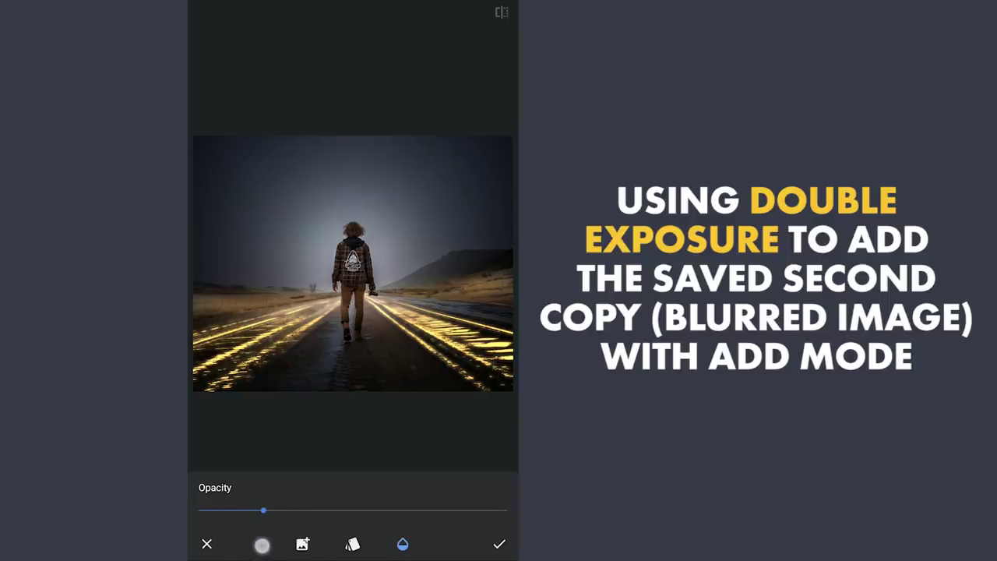
pyautogui.click(499, 543)
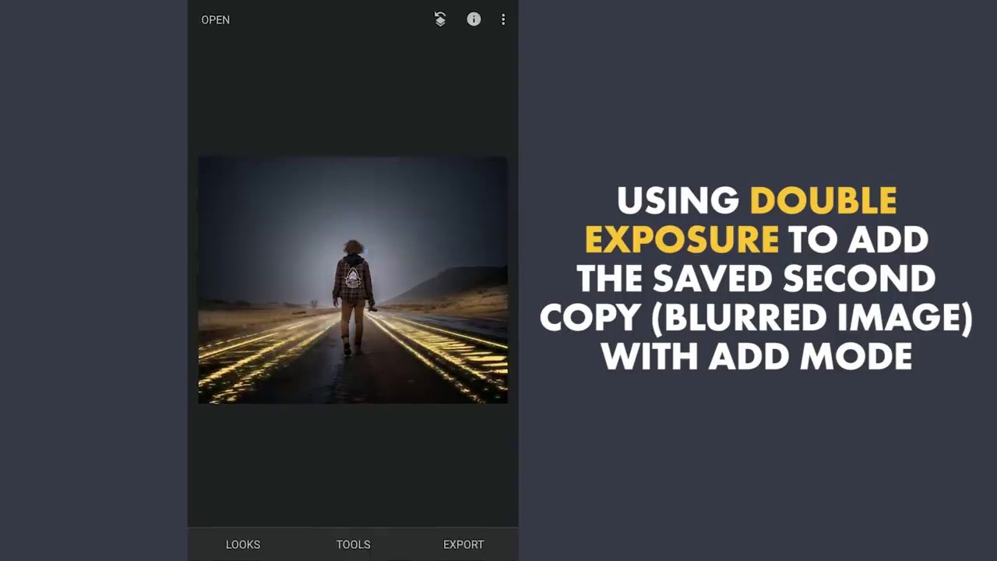
pyautogui.click(353, 544)
# Step: Apply the Curves Hard Contrast preset to the image
pyautogui.click(352, 195)
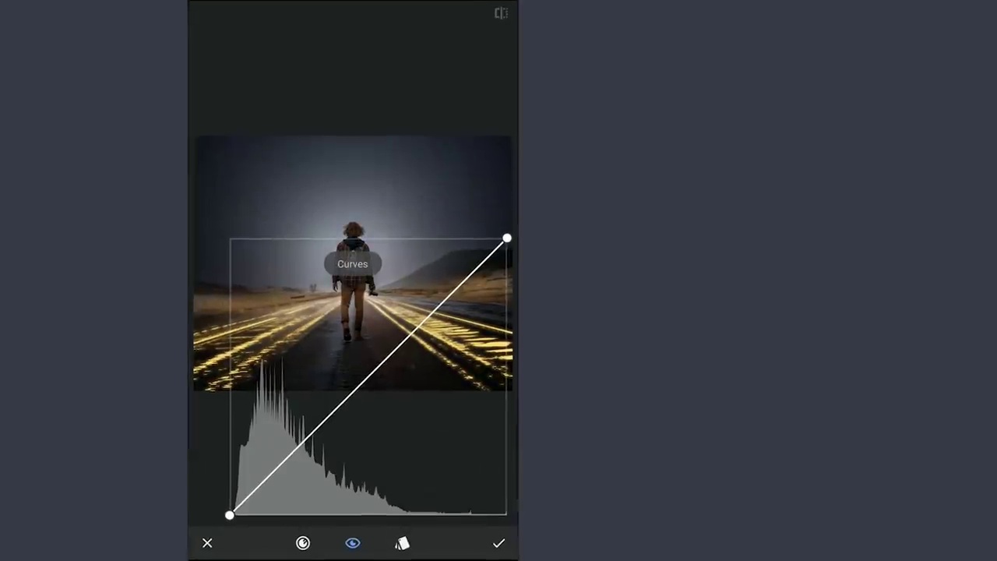
pyautogui.click(401, 543)
pyautogui.click(267, 498)
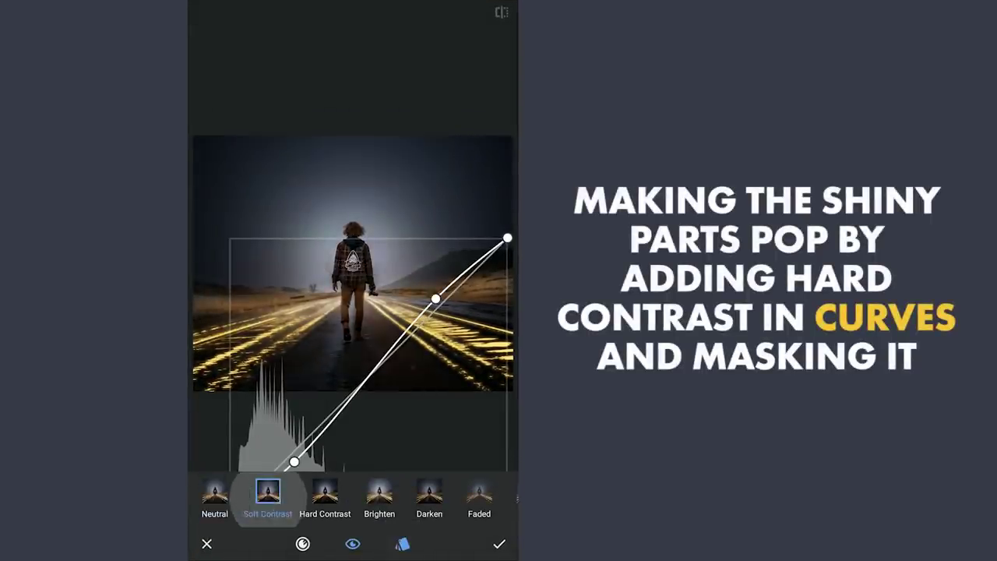
pyautogui.click(325, 498)
pyautogui.click(499, 542)
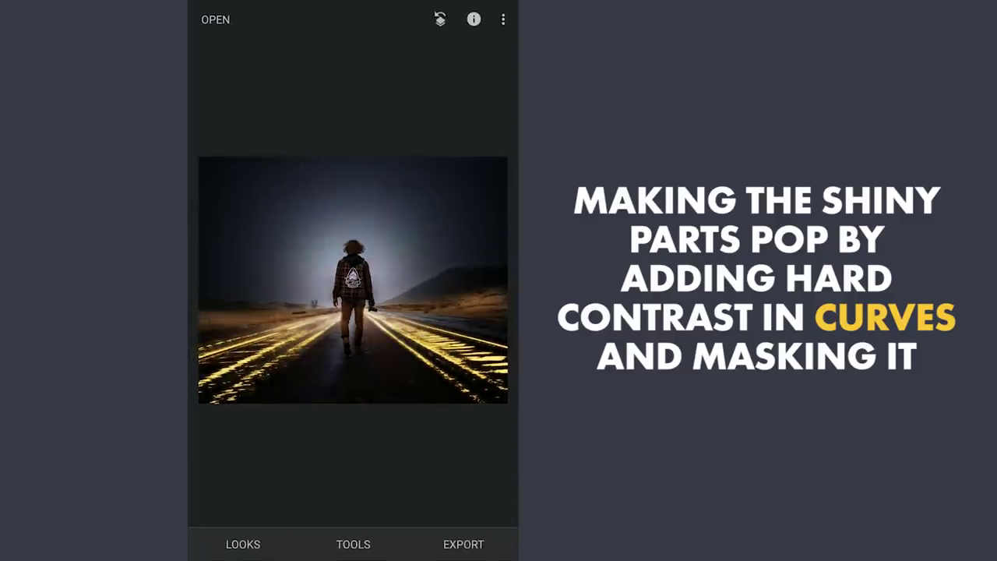
# Step: Brush the Curves edit's mask onto the road using the edit stack's Stack Brush
pyautogui.click(440, 19)
pyautogui.click(304, 499)
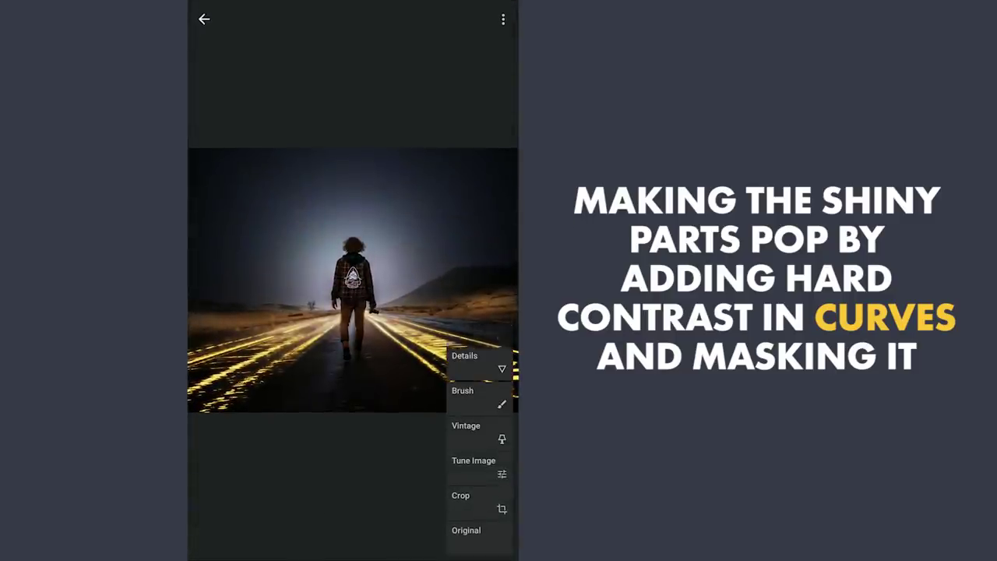
pyautogui.click(475, 257)
pyautogui.click(394, 260)
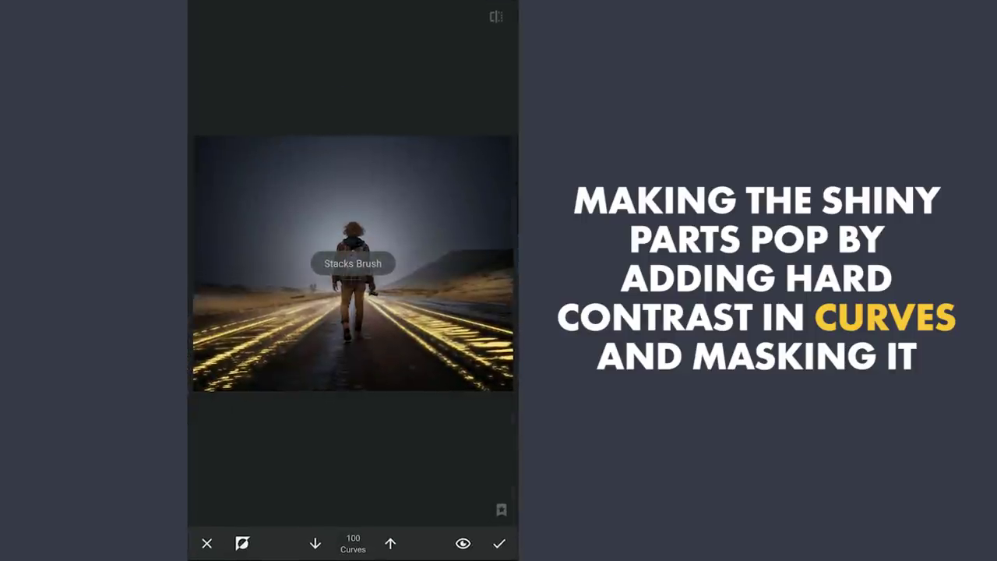
pyautogui.scroll(-3, 352, 264)
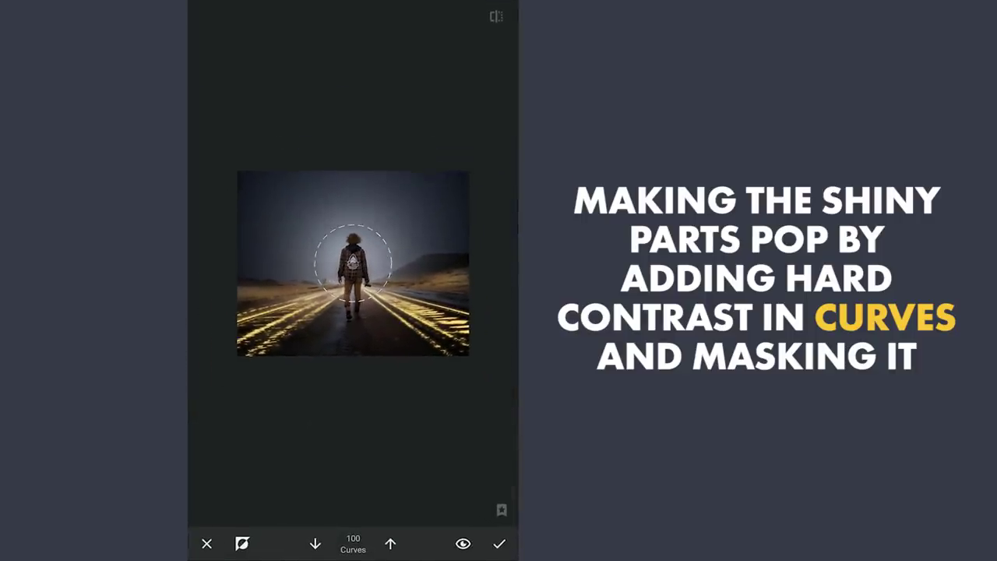
pyautogui.click(463, 545)
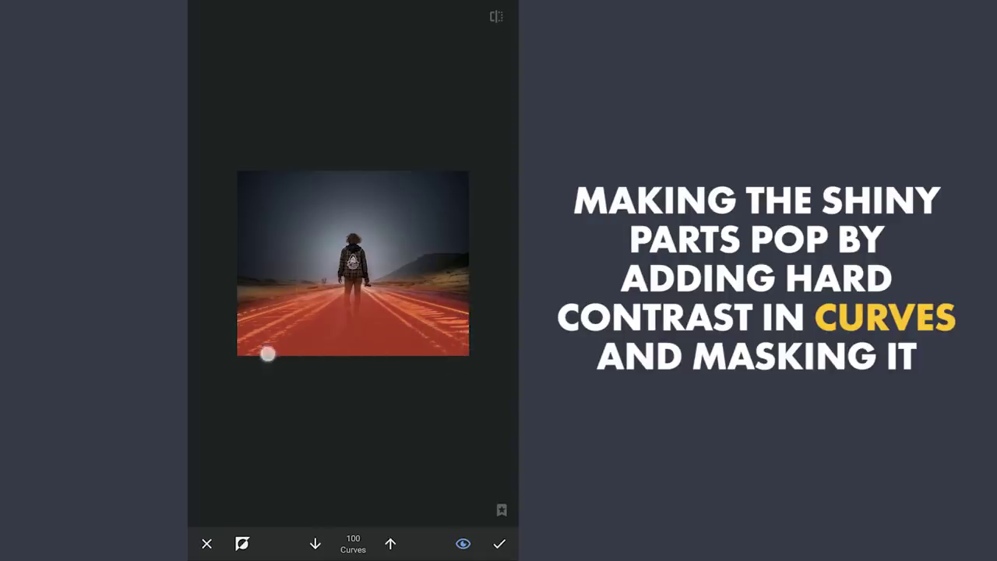
# Step: Compare the road-masked contrast against the original and apply it
pyautogui.click(463, 543)
pyautogui.click(497, 17)
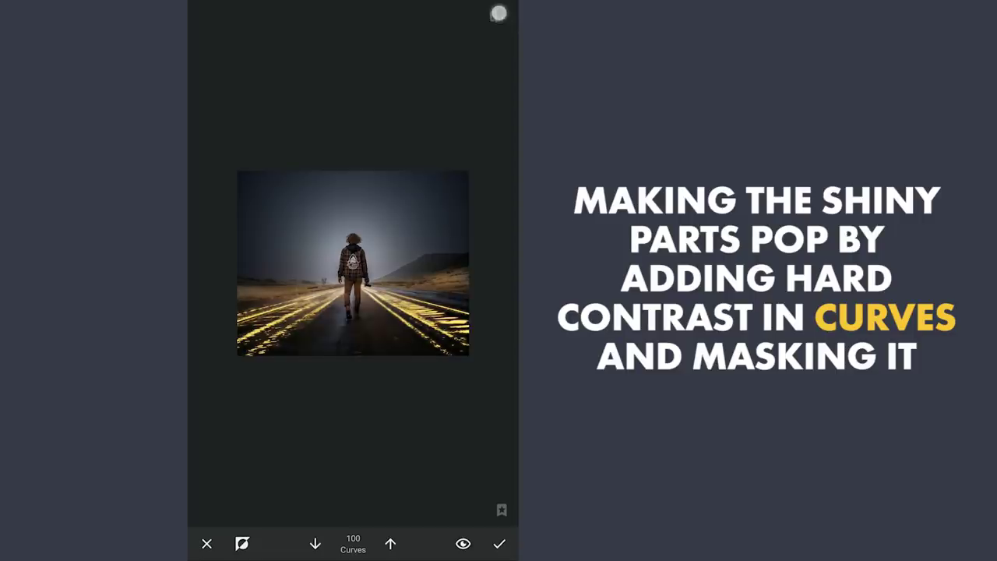
pyautogui.scroll(3, 341, 337)
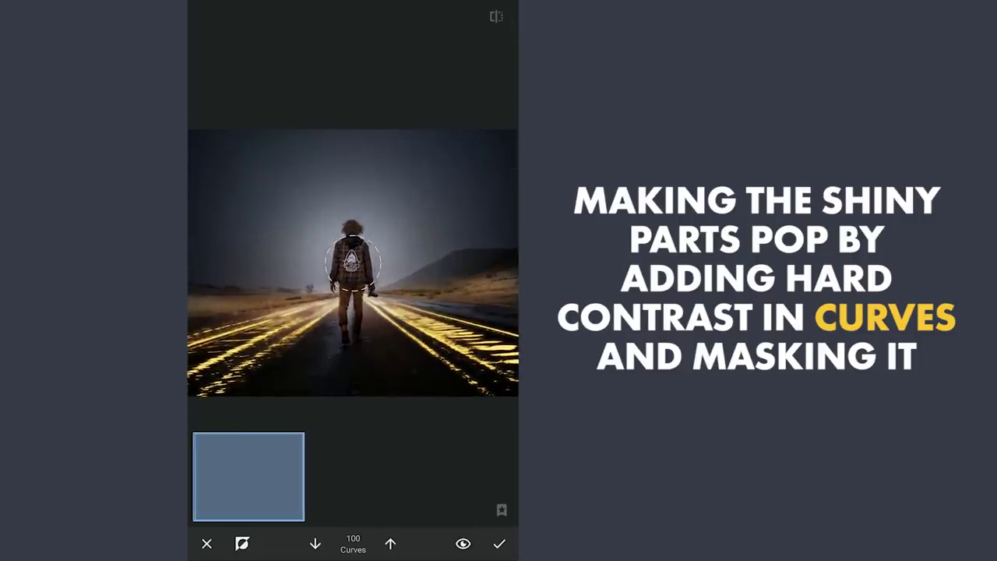
pyautogui.scroll(-2, 350, 366)
pyautogui.scroll(-2, 350, 366)
pyautogui.click(496, 14)
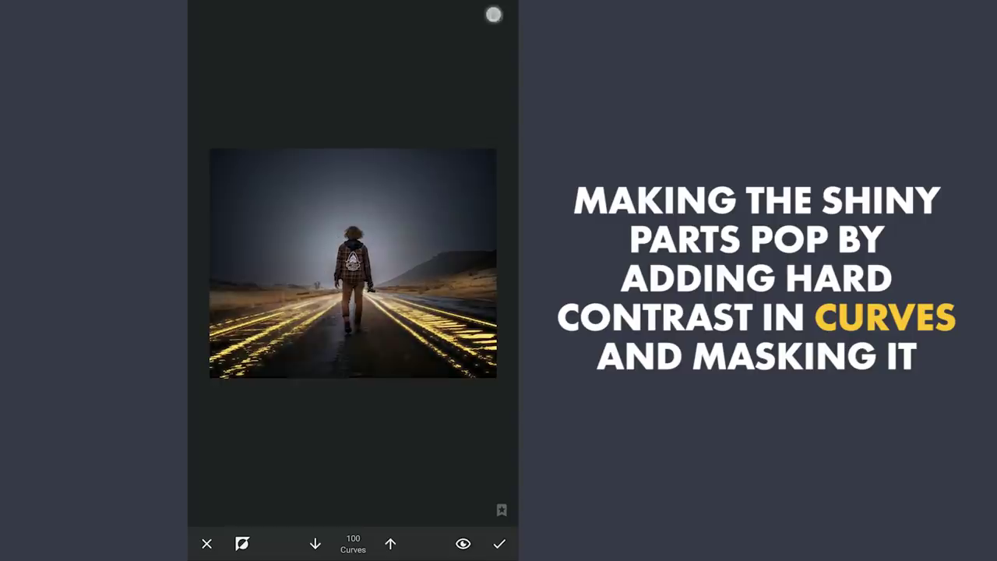
pyautogui.click(504, 551)
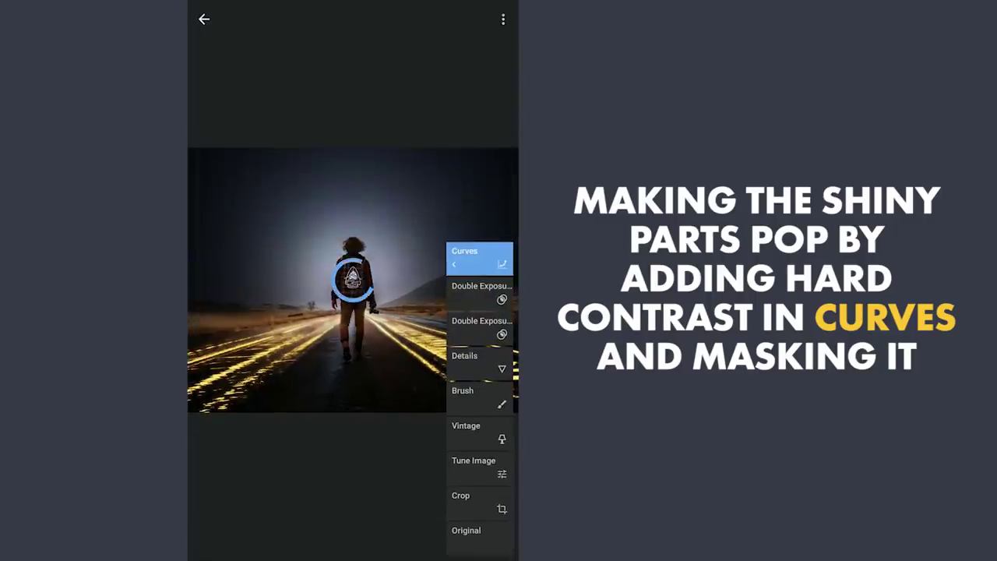
# Step: Pick the Dodge & Burn brush at 5 and zoom in on the walking man
pyautogui.click(353, 544)
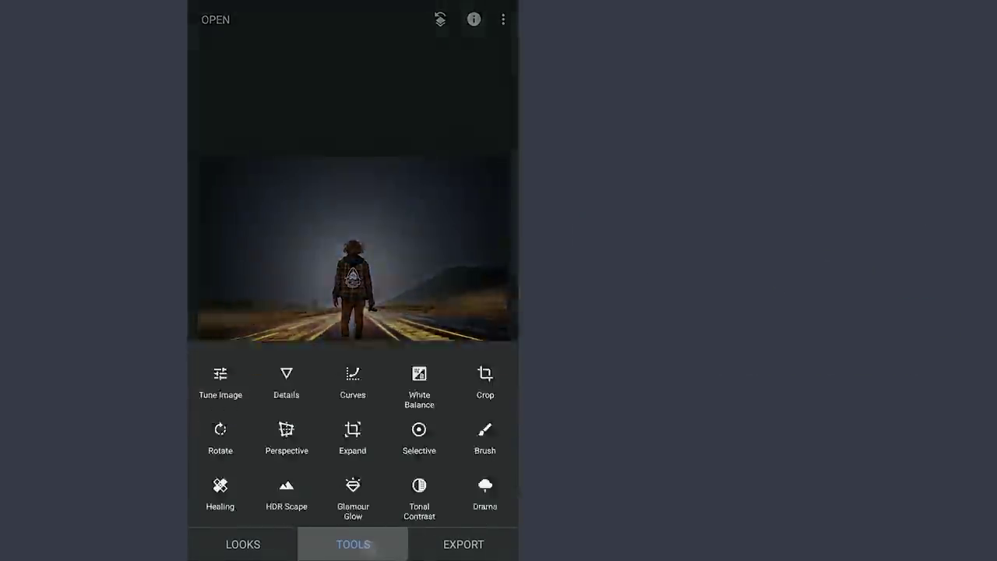
pyautogui.click(484, 255)
pyautogui.click(243, 544)
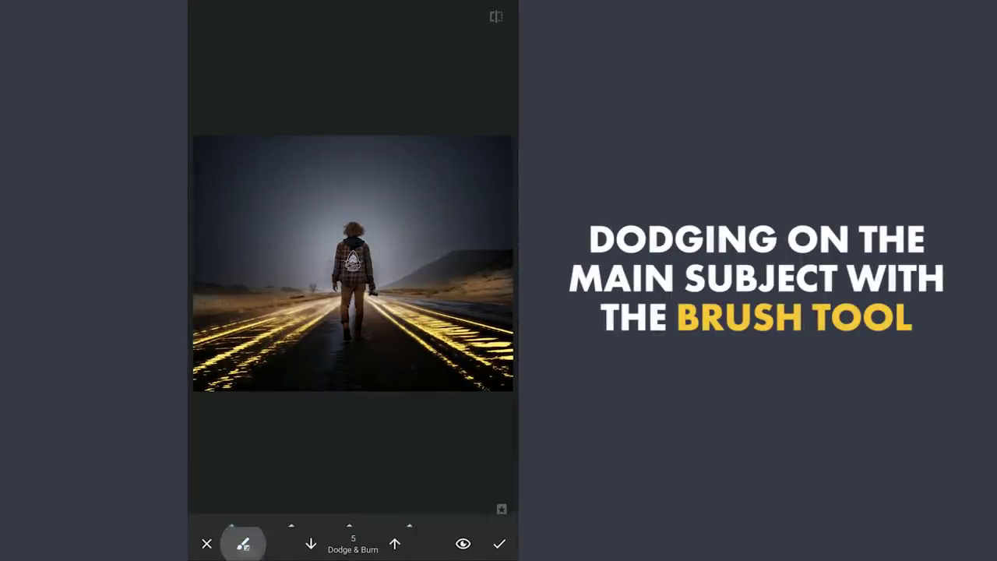
pyautogui.scroll(5, 353, 257)
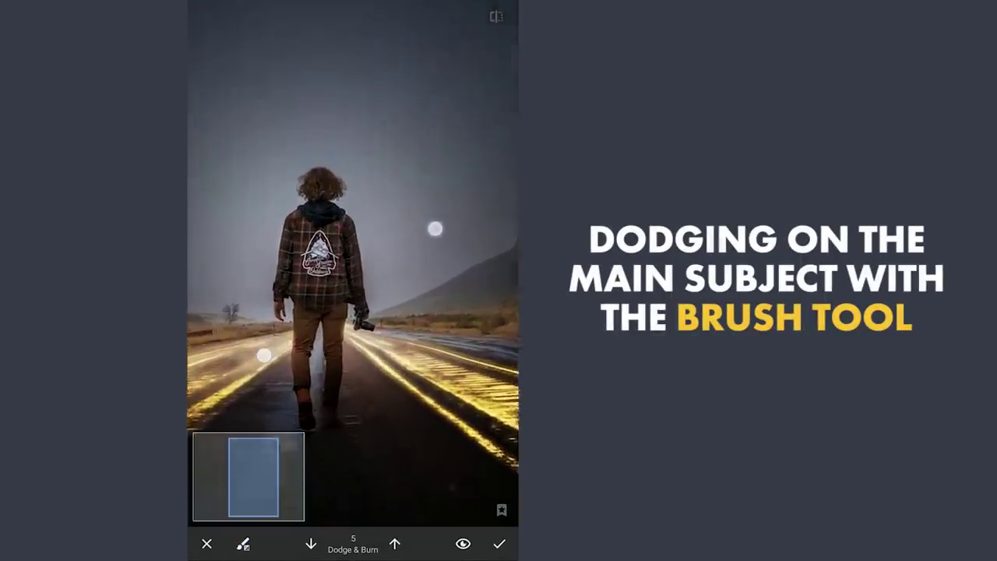
pyautogui.scroll(3, 348, 291)
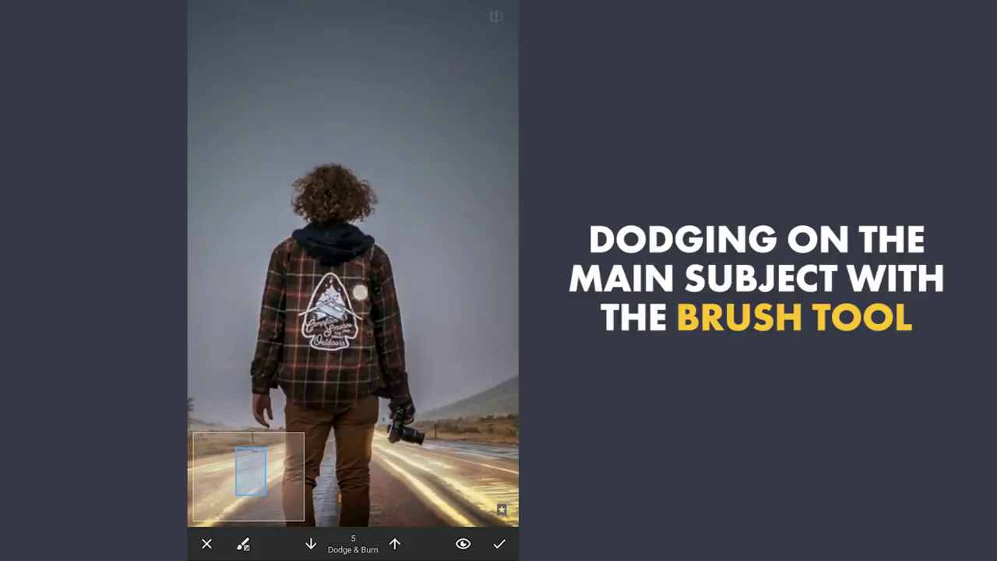
pyautogui.scroll(5, 405, 272)
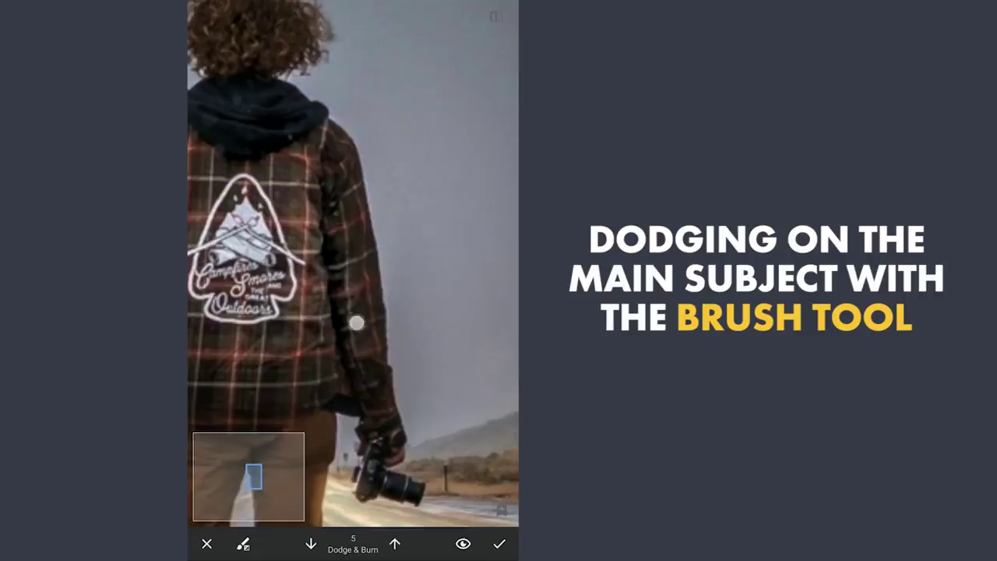
# Step: Dodge over the man's shirt, trousers and legs, then apply the brush edit
pyautogui.scroll(-3, 356, 322)
pyautogui.scroll(5, 304, 296)
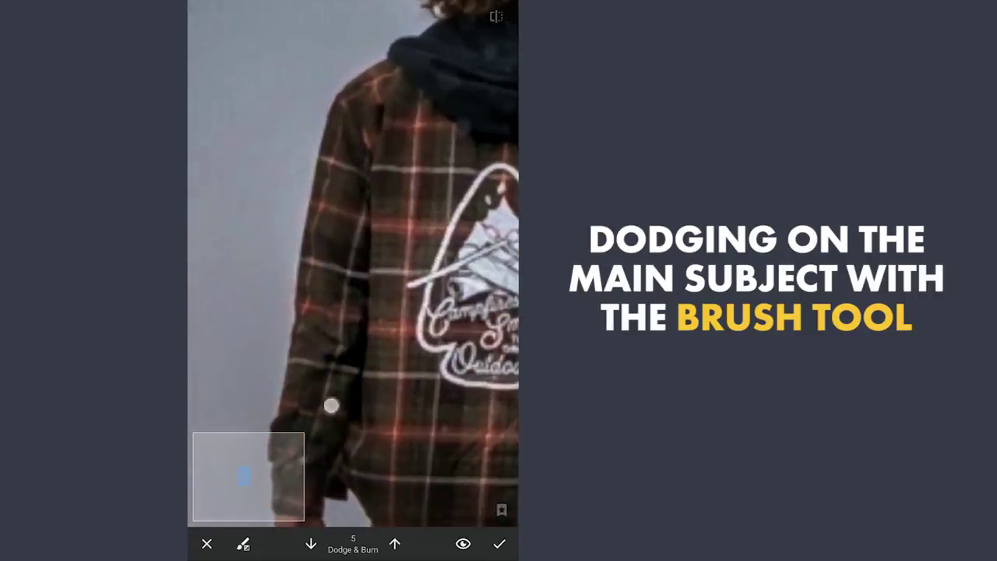
pyautogui.scroll(-3, 354, 248)
pyautogui.scroll(2, 351, 263)
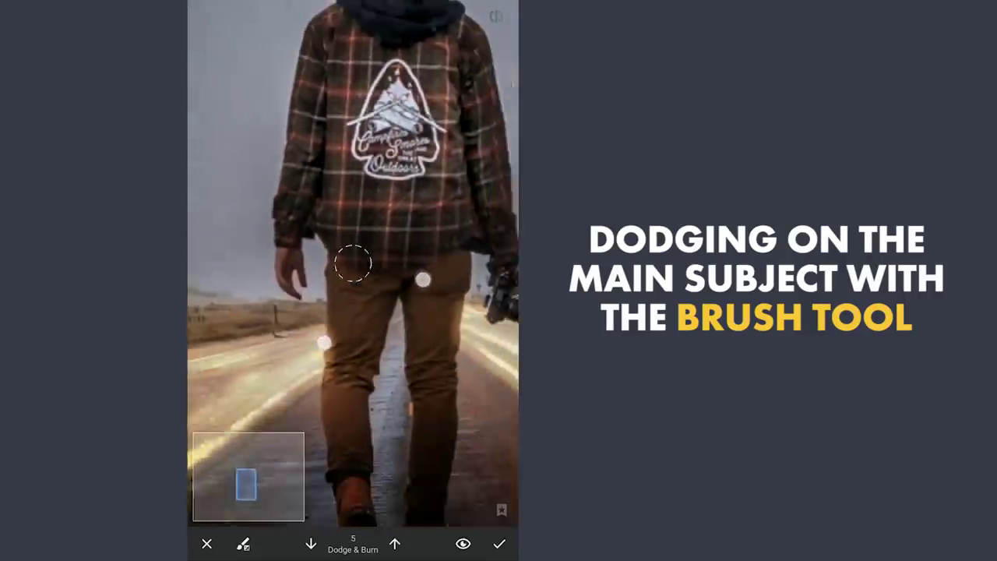
pyautogui.scroll(2, 337, 372)
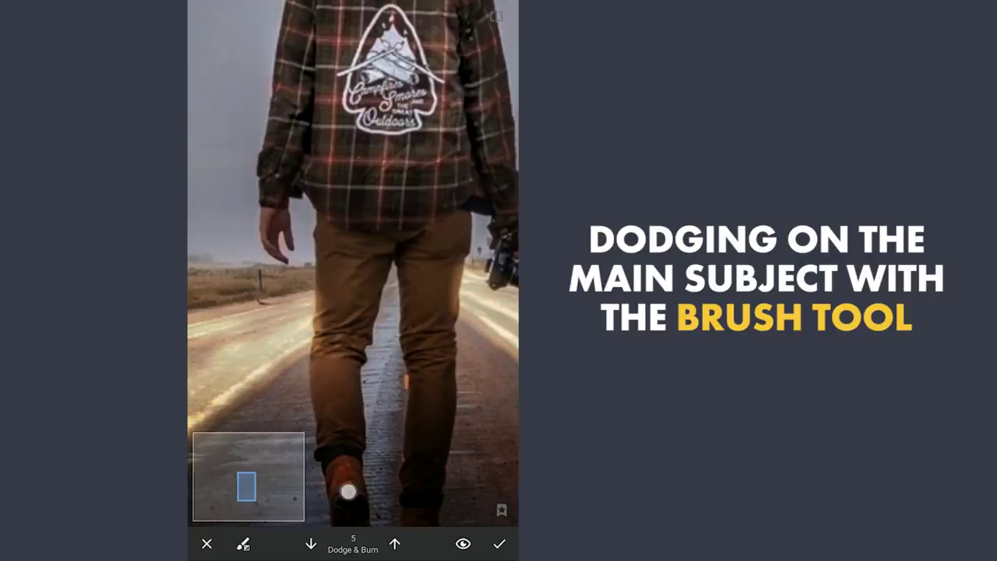
pyautogui.scroll(-5, 355, 257)
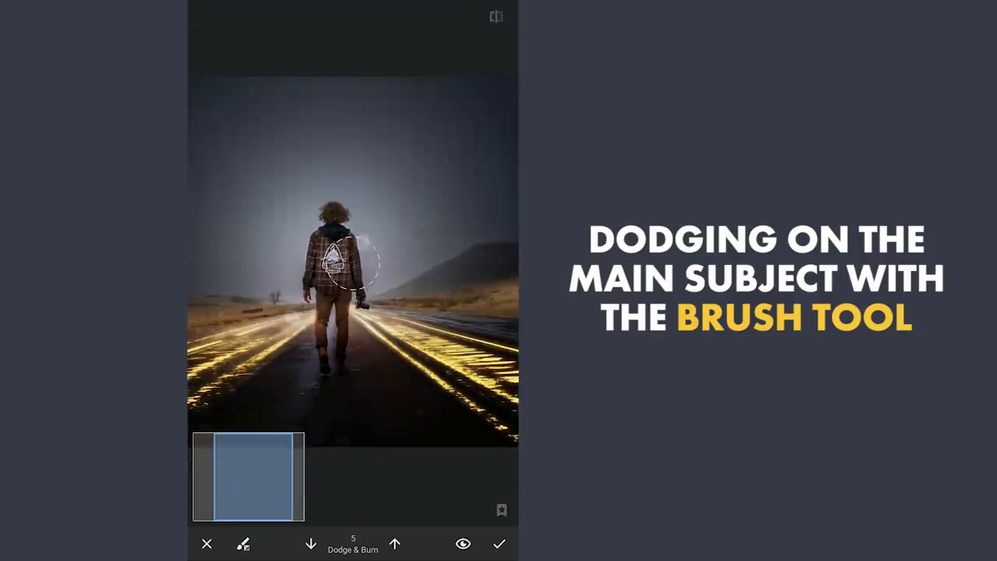
pyautogui.click(499, 543)
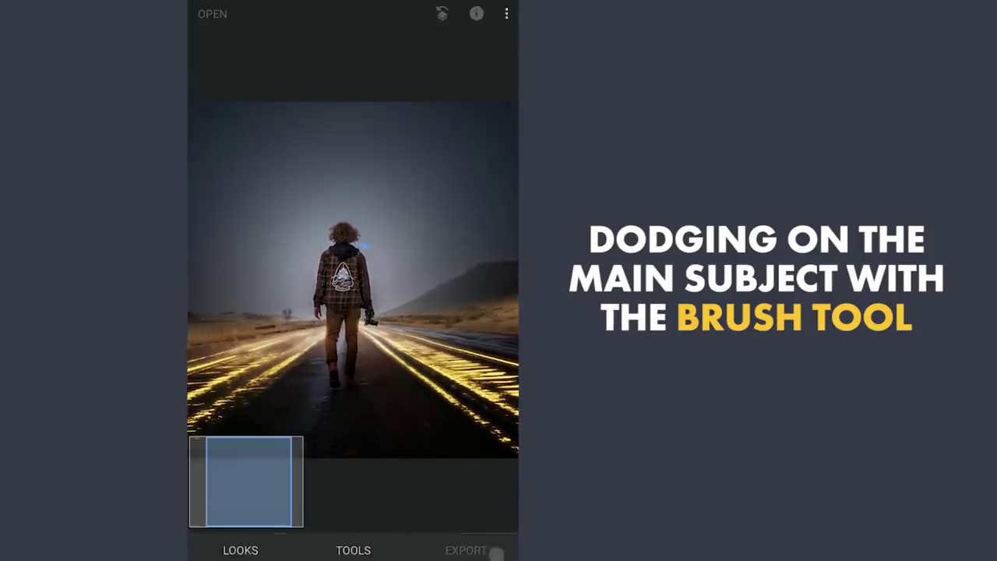
pyautogui.scroll(-3, 378, 253)
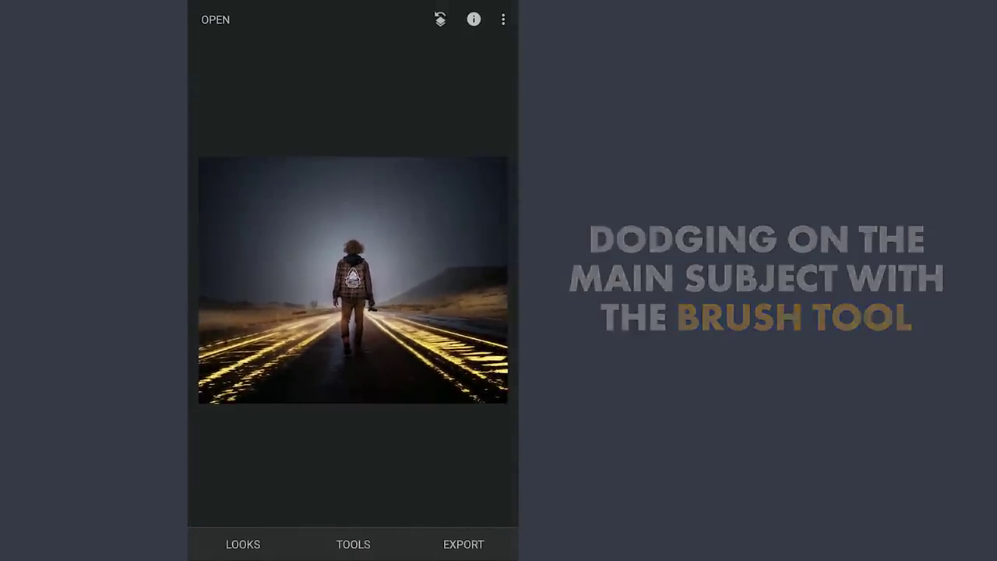
pyautogui.click(353, 543)
# Step: Place a Selective point on the plaid shirt with brightness about +86 and saturation +55, then apply
pyautogui.click(417, 257)
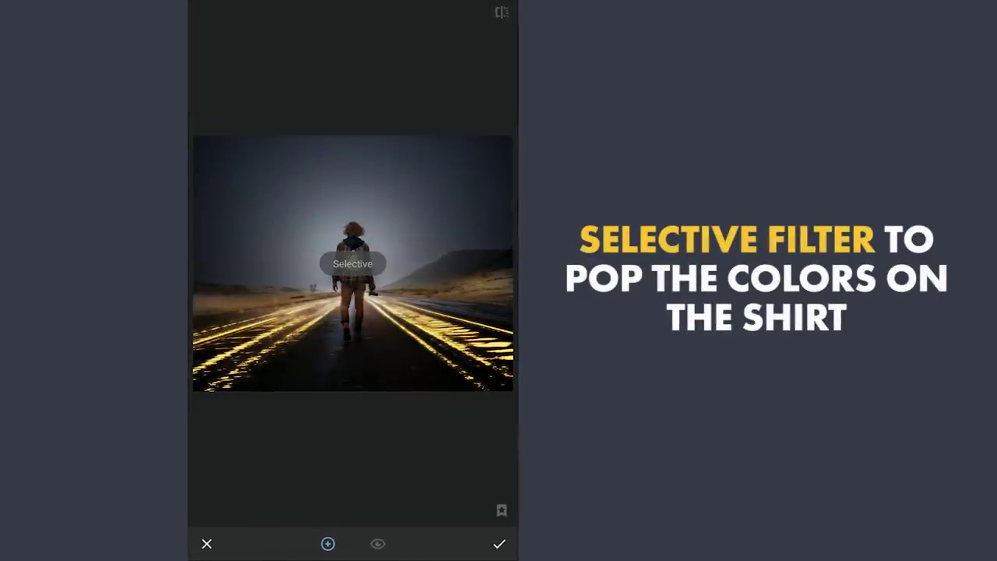
pyautogui.moveTo(361, 237); pyautogui.dragTo(352, 275)
pyautogui.scroll(-2, 352, 275)
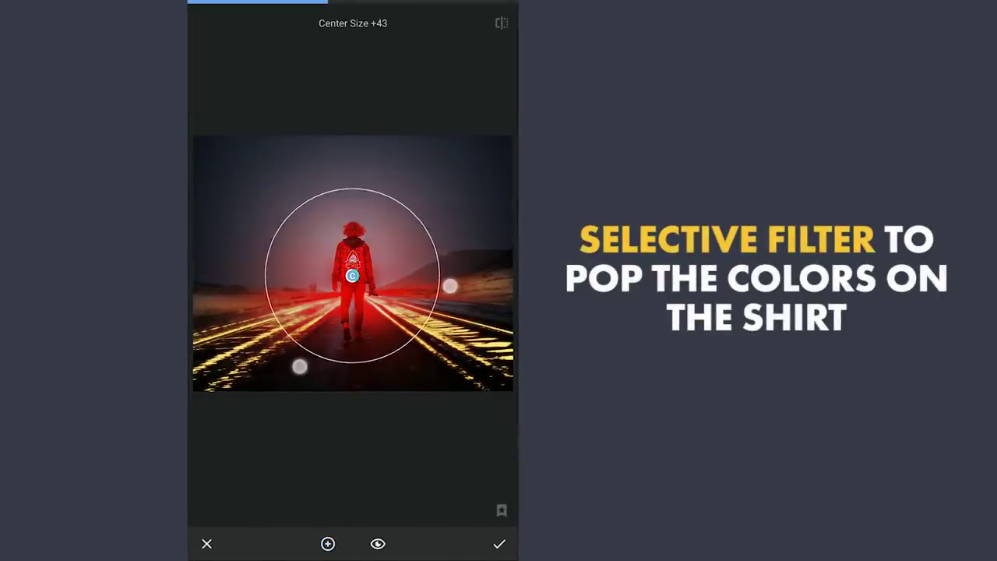
pyautogui.scroll(-3, 352, 275)
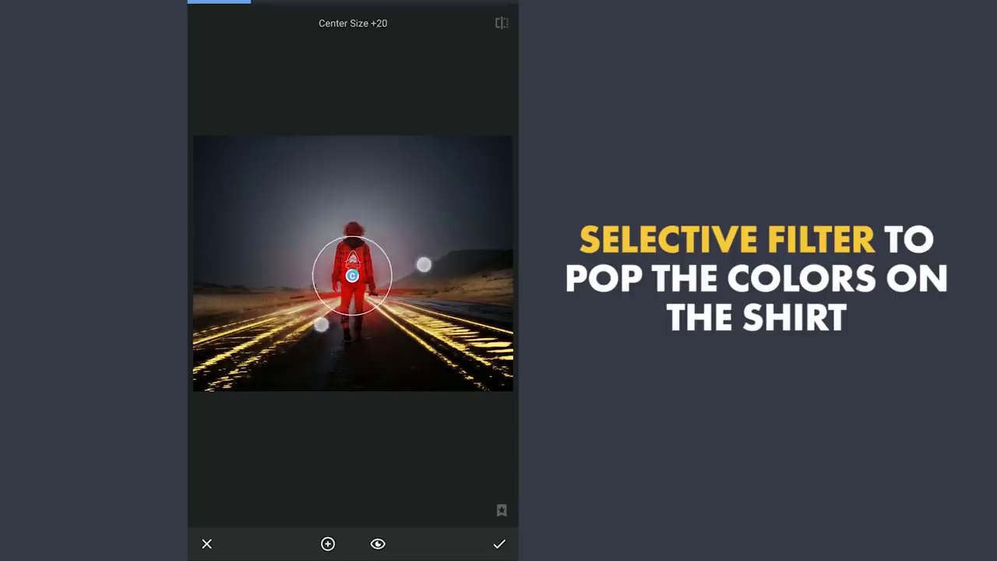
pyautogui.scroll(3, 352, 275)
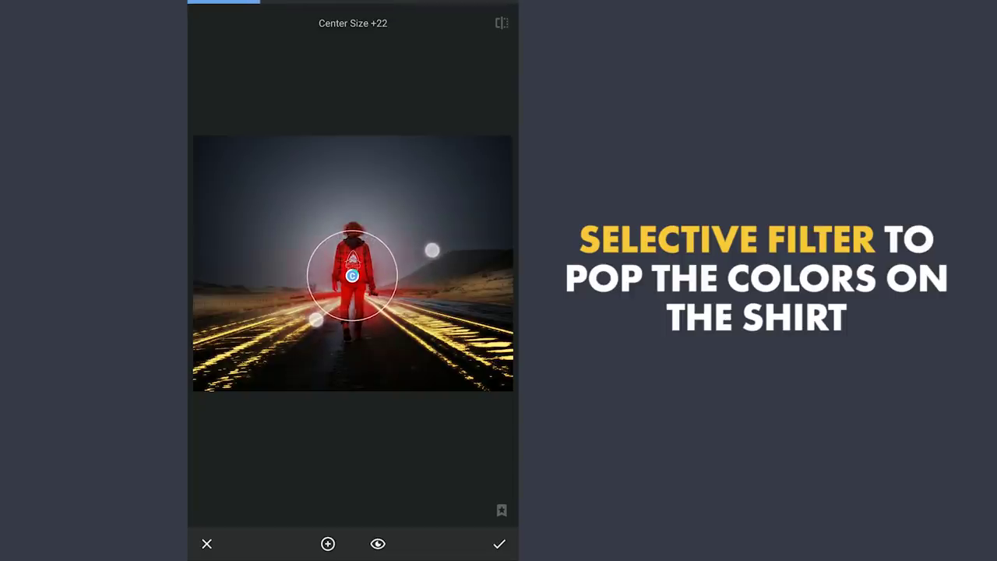
pyautogui.scroll(-1, 352, 275)
pyautogui.scroll(-2, 352, 275)
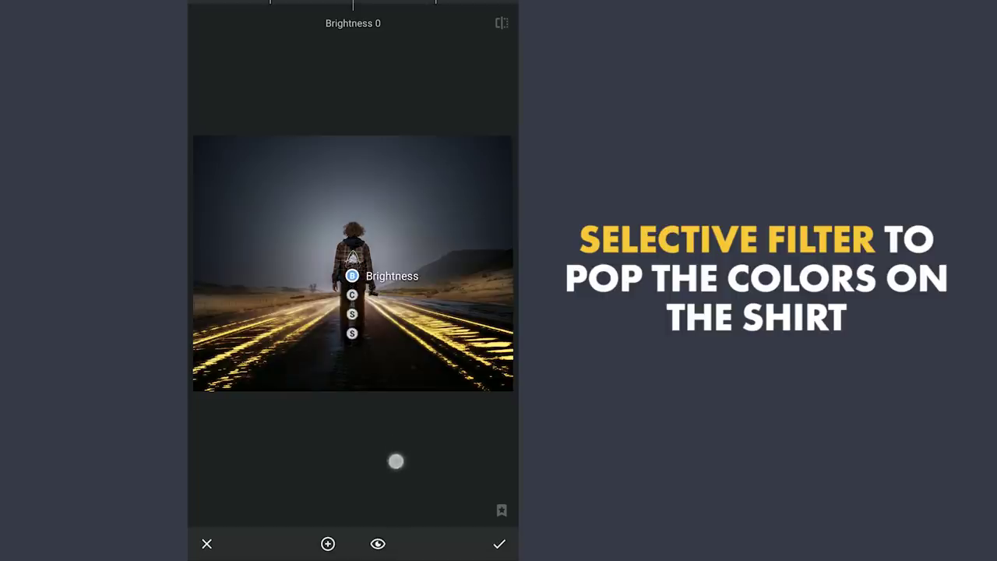
pyautogui.moveTo(360, 434); pyautogui.dragTo(394, 434)
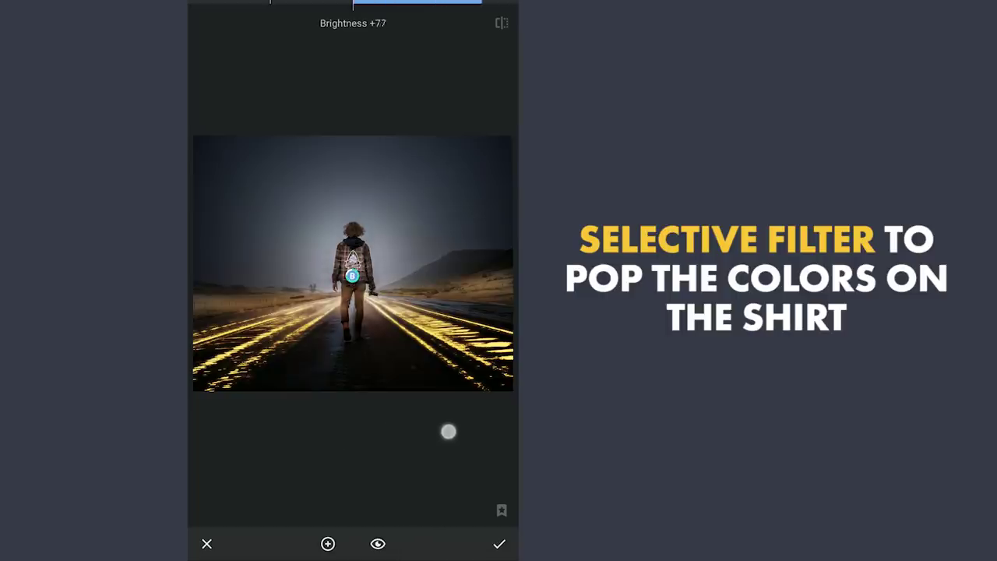
pyautogui.moveTo(408, 421)
pyautogui.mouseDown()
pyautogui.moveTo(407, 434)
pyautogui.moveTo(384, 442)
pyautogui.mouseUp()
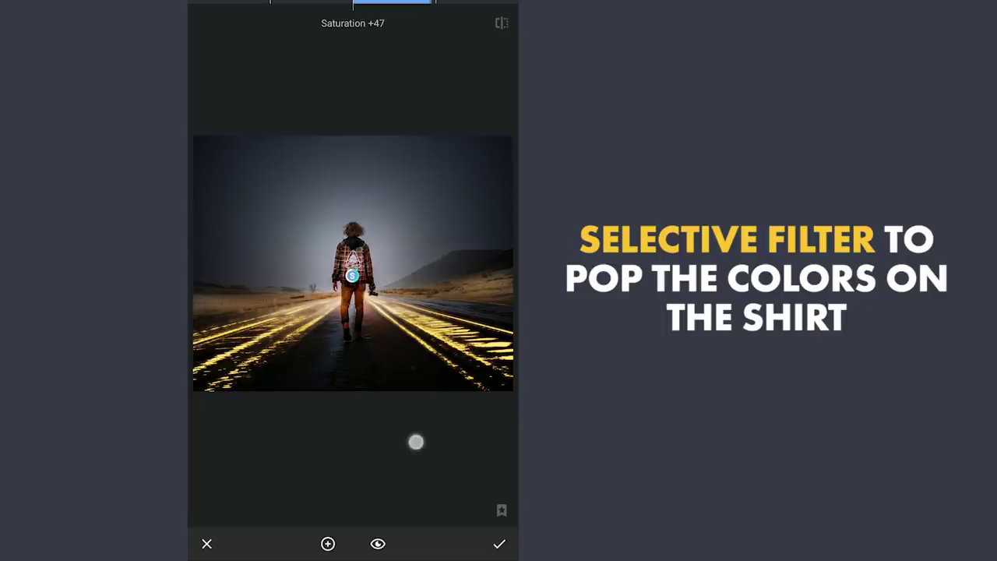
pyautogui.click(500, 16)
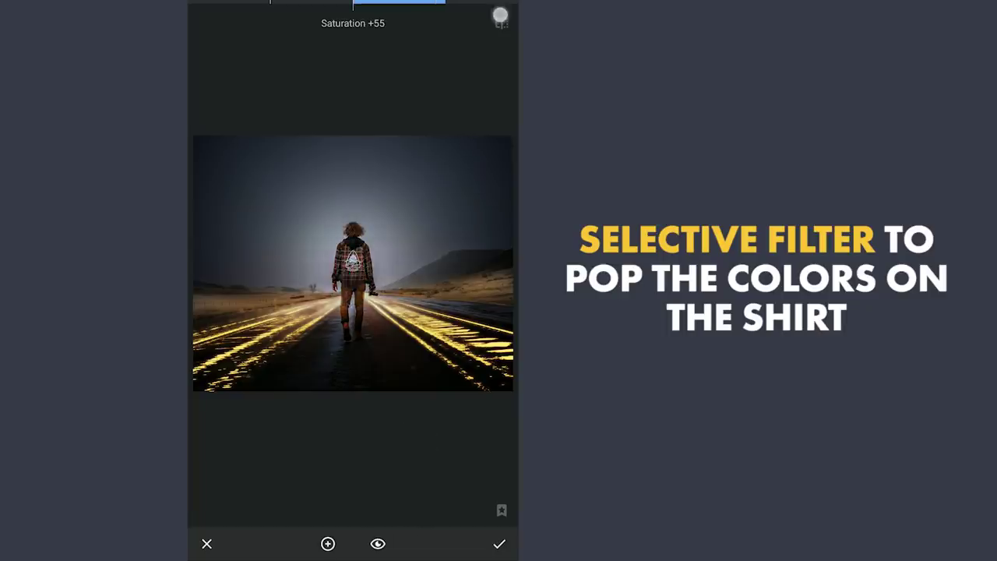
pyautogui.click(501, 546)
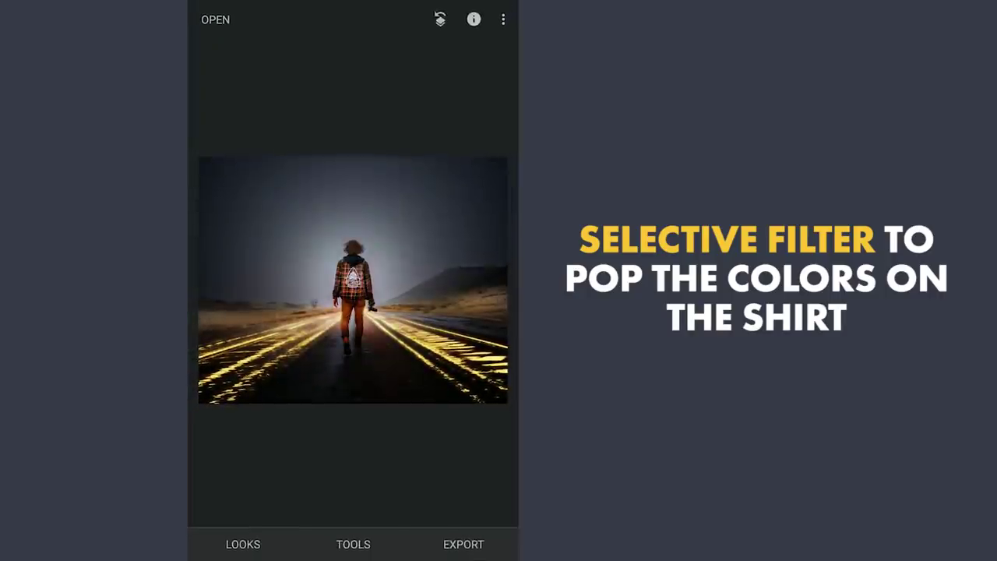
# Step: Open the shirt Selective edit's Stack Brush from View Edits with its mask shown
pyautogui.click(440, 19)
pyautogui.click(289, 510)
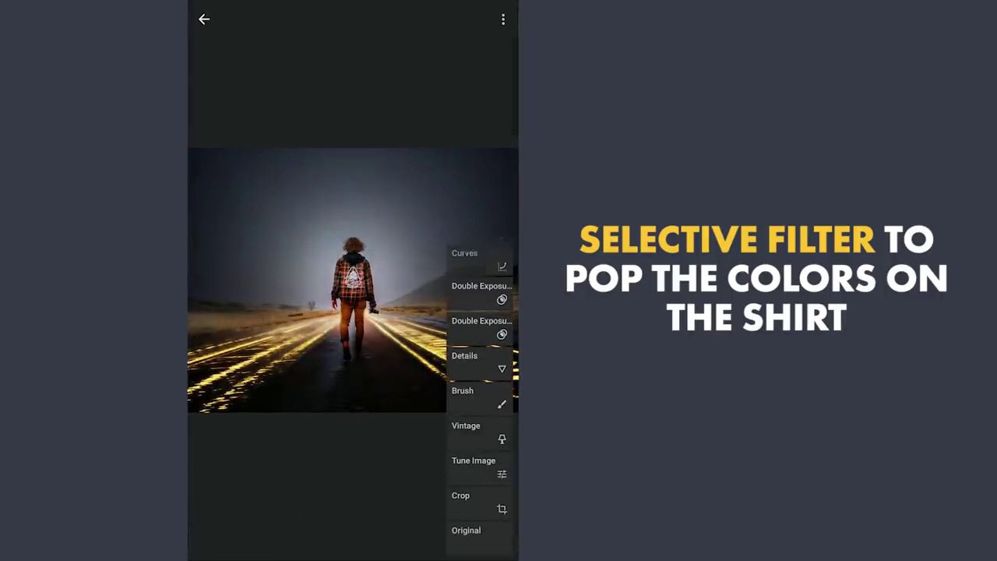
pyautogui.click(479, 187)
pyautogui.click(393, 189)
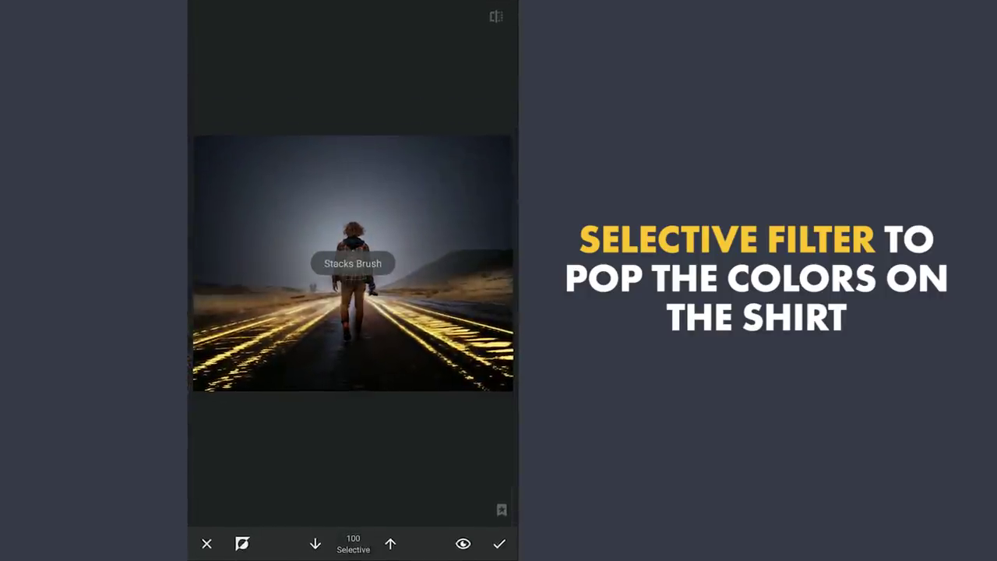
pyautogui.click(243, 543)
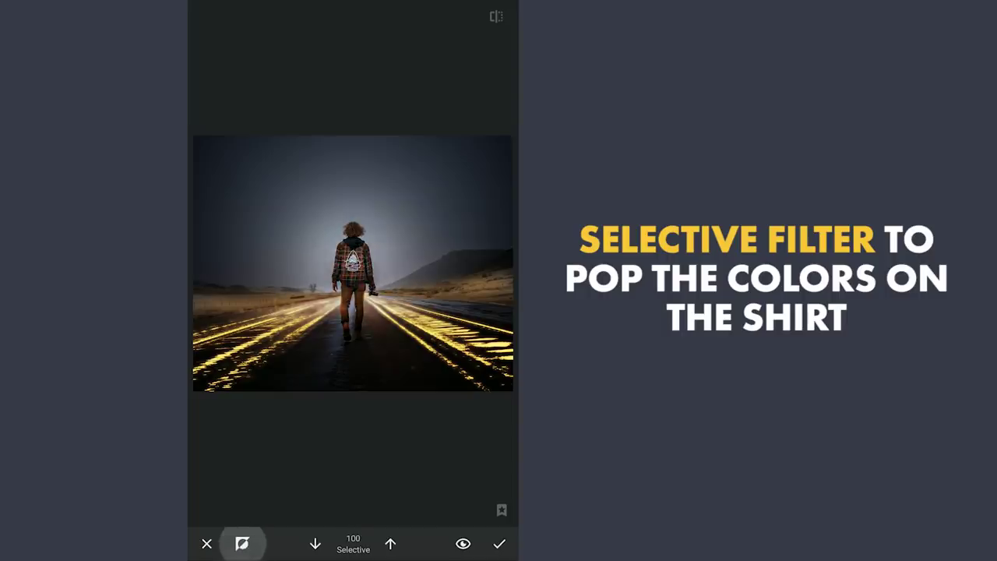
# Step: Paint the mask over the shirt at strength 100, then 50, and apply it
pyautogui.scroll(5, 373, 283)
pyautogui.scroll(5, 374, 282)
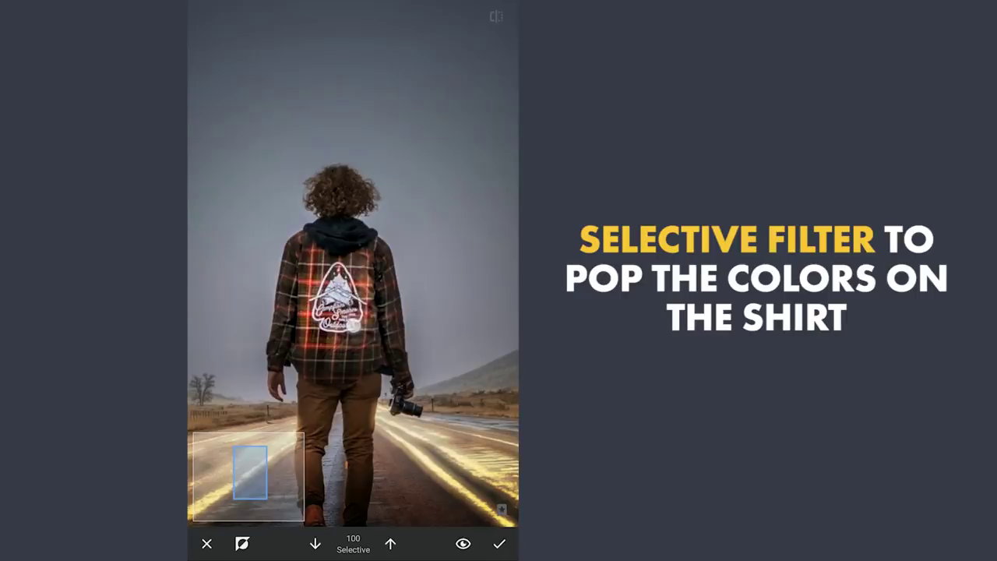
pyautogui.scroll(5, 345, 255)
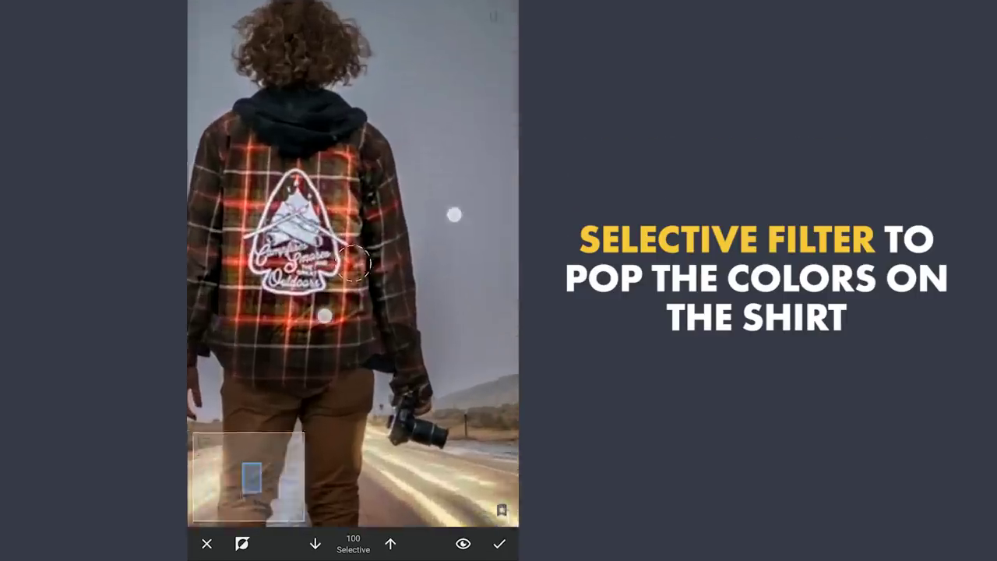
pyautogui.moveTo(233, 265); pyautogui.dragTo(424, 312)
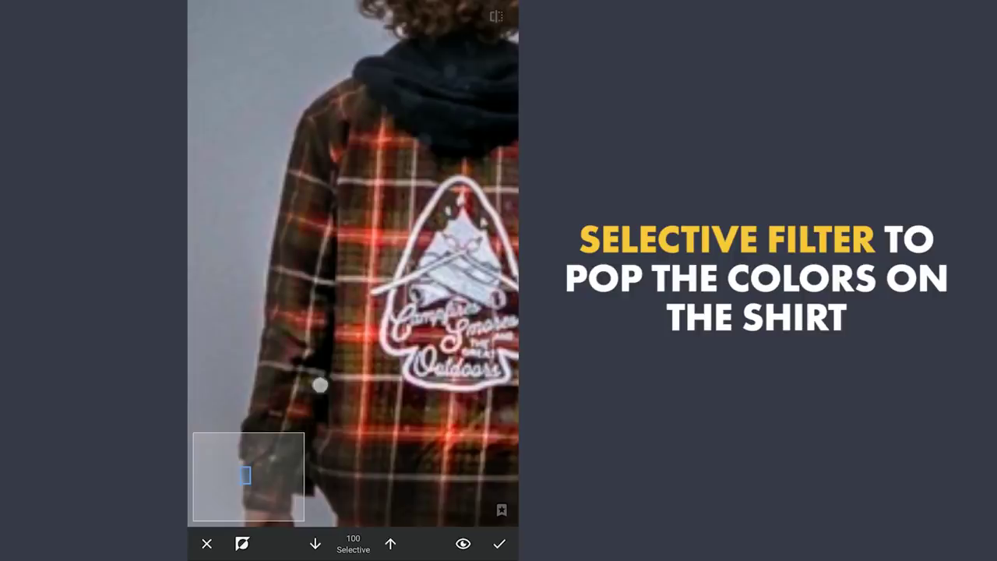
pyautogui.scroll(-5, 351, 257)
pyautogui.scroll(-3, 351, 257)
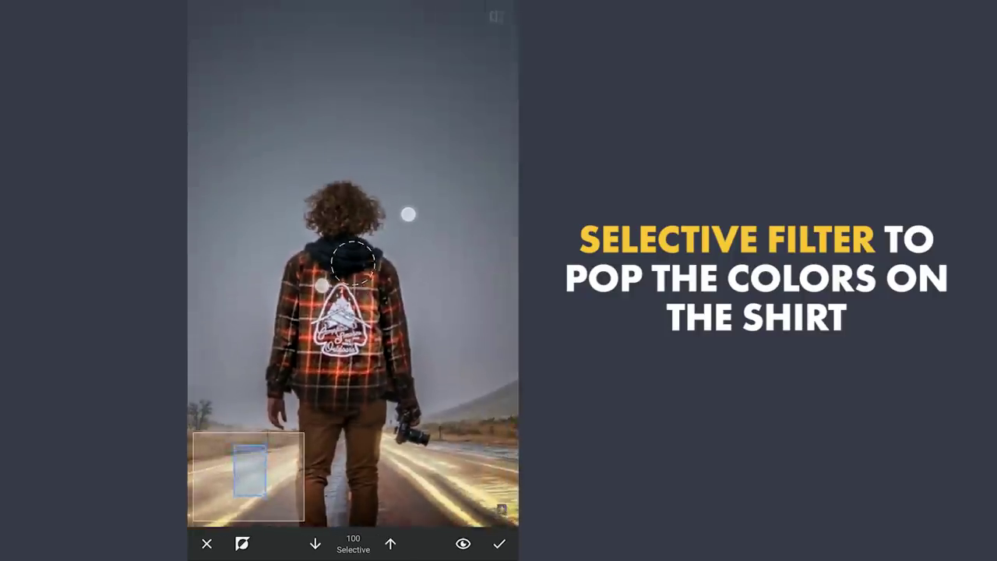
pyautogui.scroll(5, 351, 257)
pyautogui.click(314, 543)
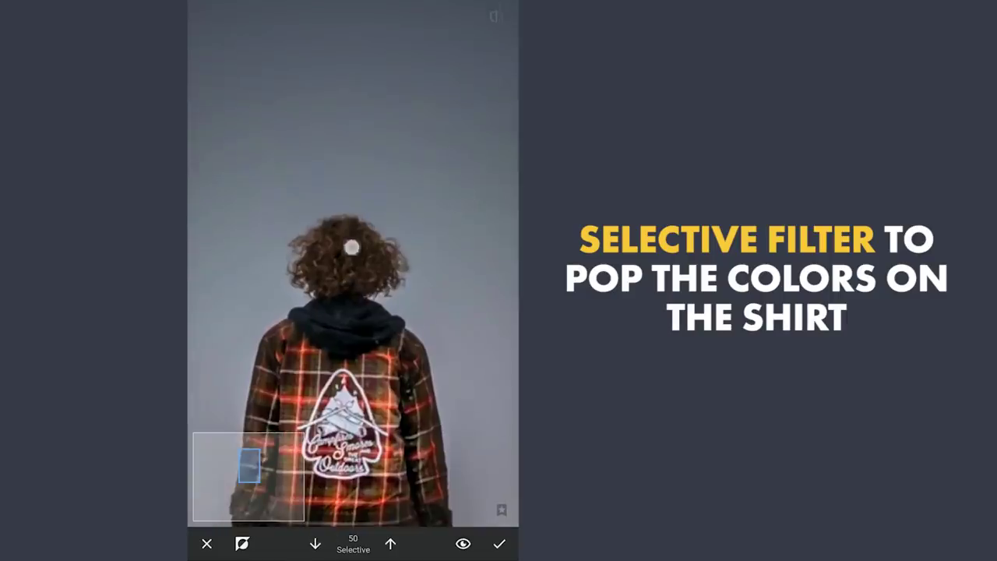
pyautogui.scroll(-5, 361, 275)
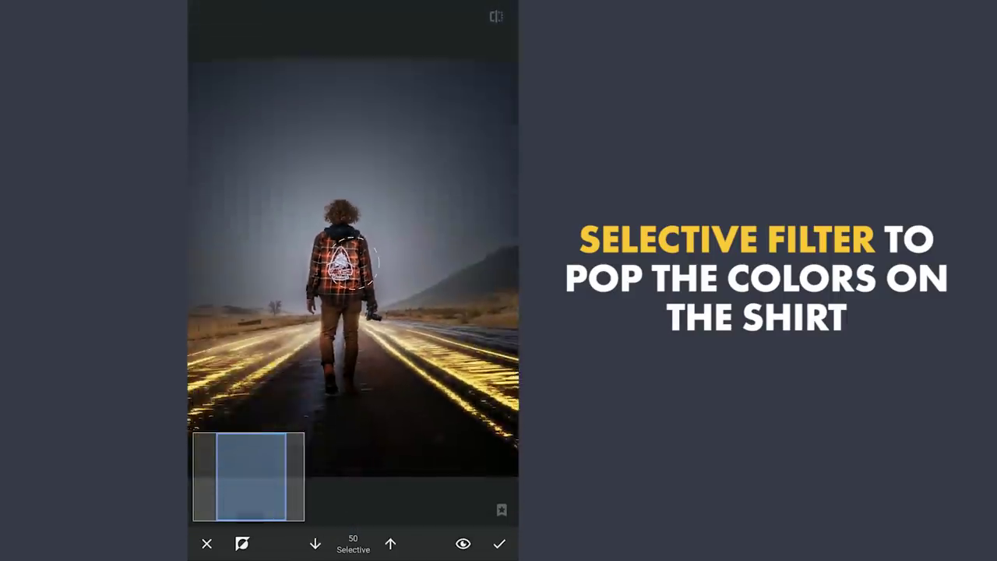
pyautogui.scroll(-5, 370, 272)
pyautogui.click(498, 543)
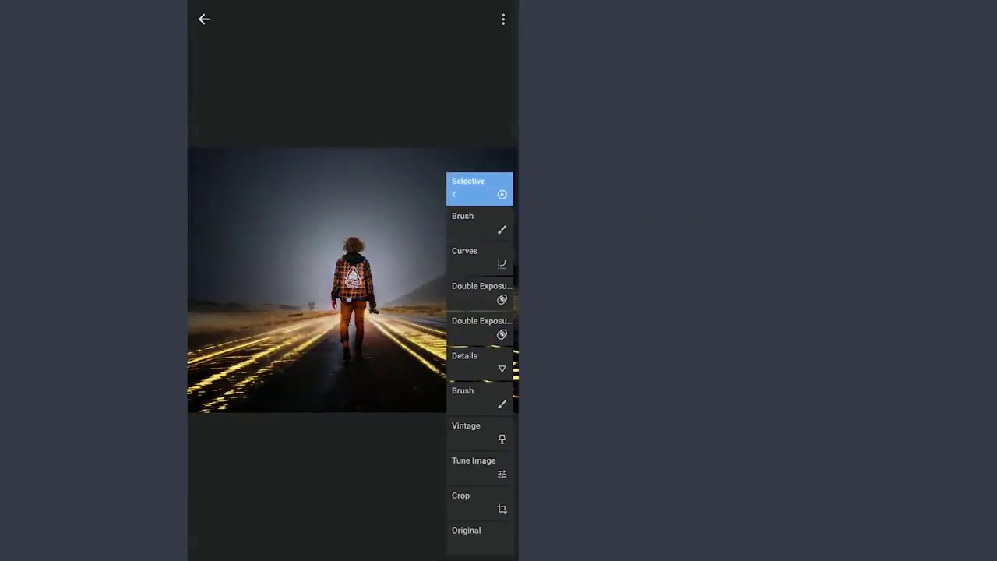
# Step: Preview the Original, Crop, Tune Image, Vintage, Brush and Details stages in turn
pyautogui.click(489, 537)
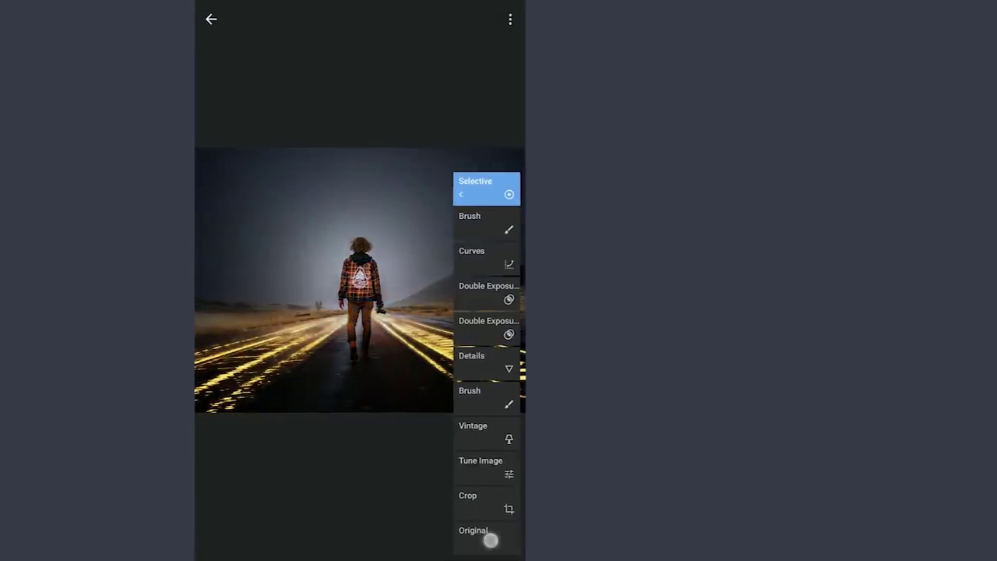
pyautogui.click(545, 505)
pyautogui.click(628, 472)
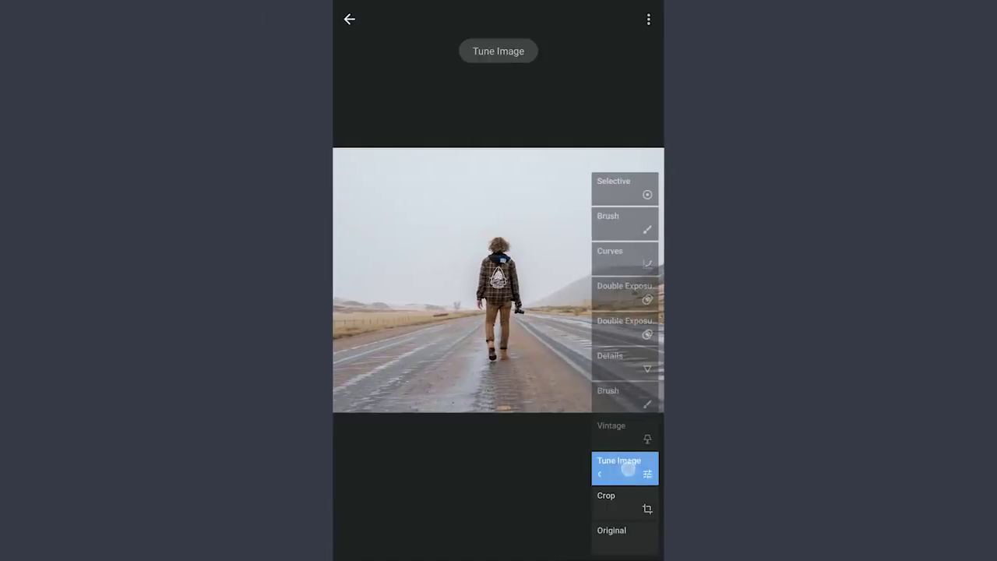
pyautogui.click(627, 434)
pyautogui.click(630, 404)
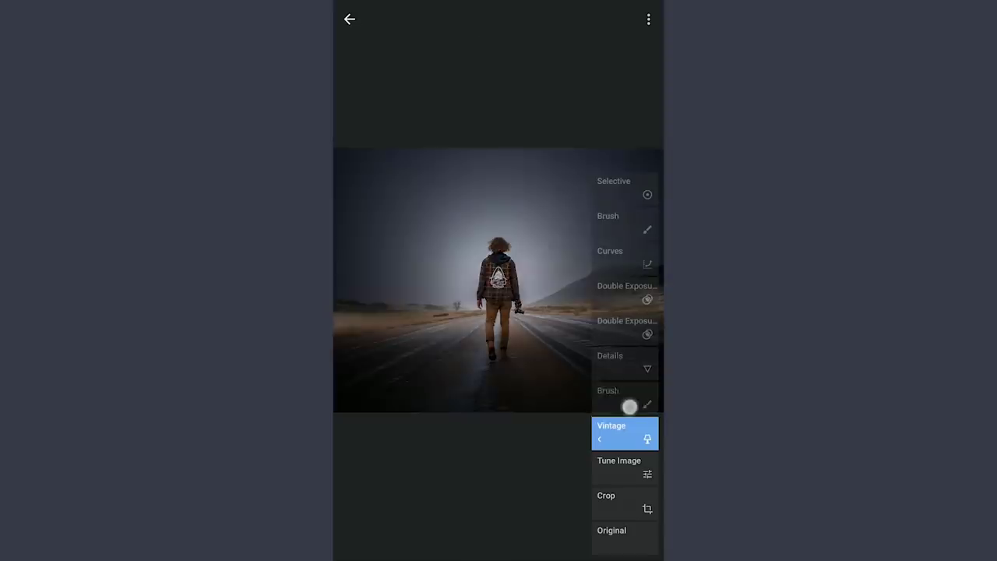
pyautogui.click(630, 365)
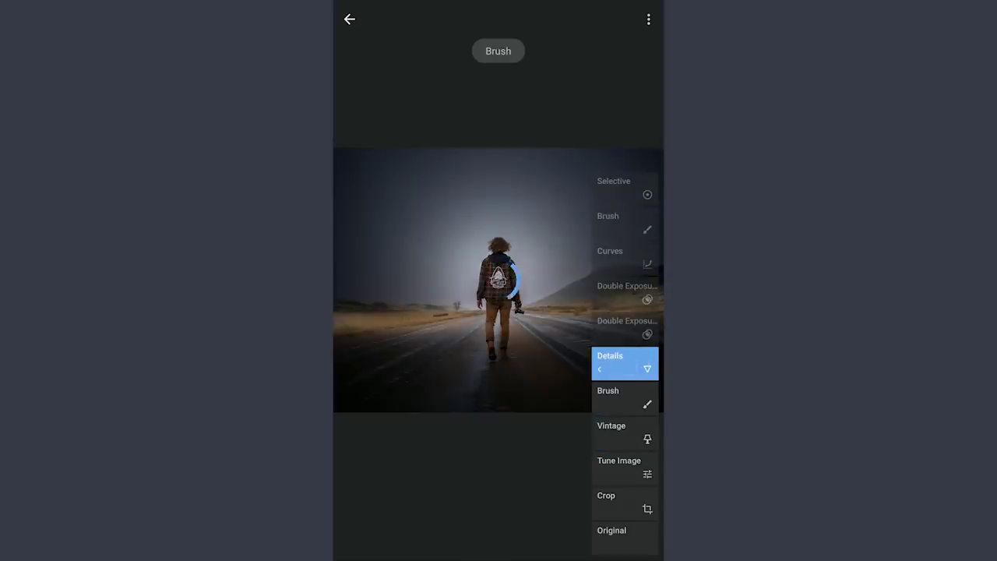
# Step: Preview both Double Exposures, Curves, Brush and the shirt Selective, then return to the editor
pyautogui.click(634, 335)
pyautogui.click(619, 297)
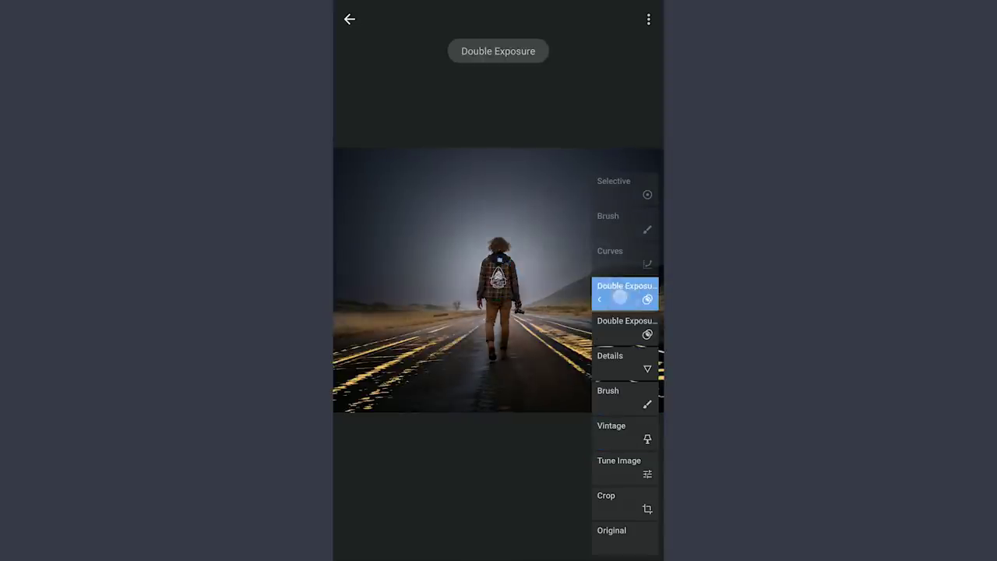
pyautogui.click(629, 253)
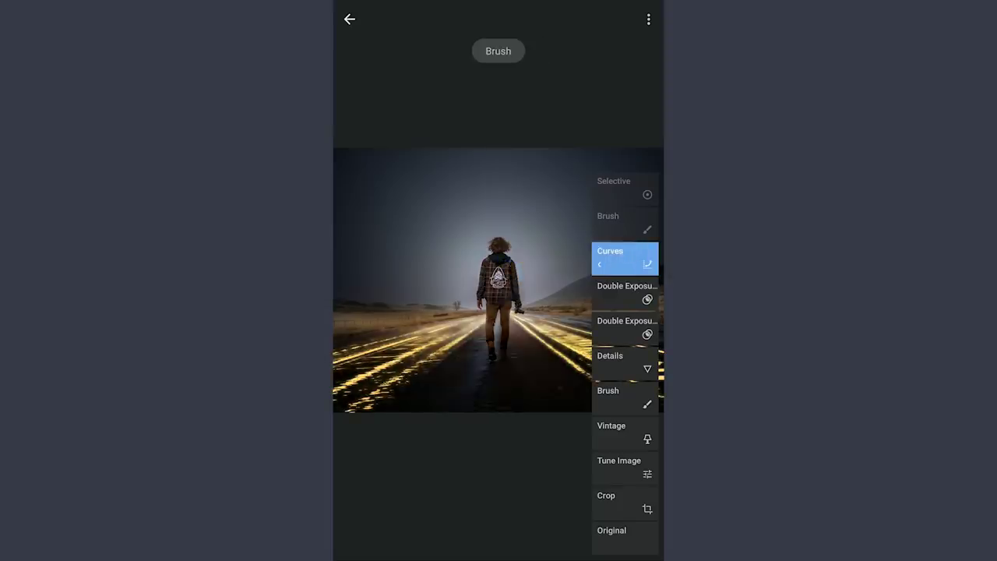
pyautogui.click(623, 223)
pyautogui.click(622, 185)
pyautogui.click(357, 17)
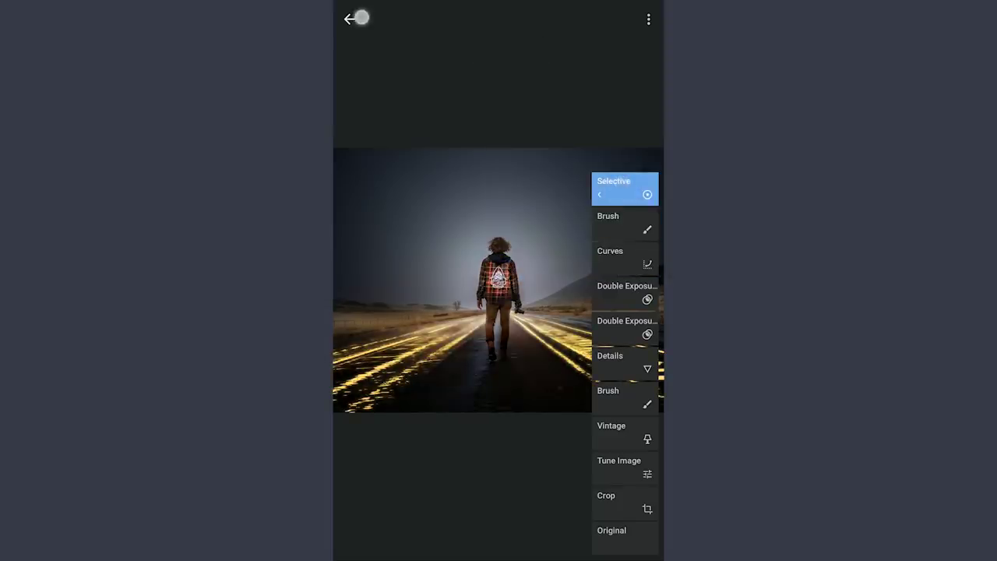